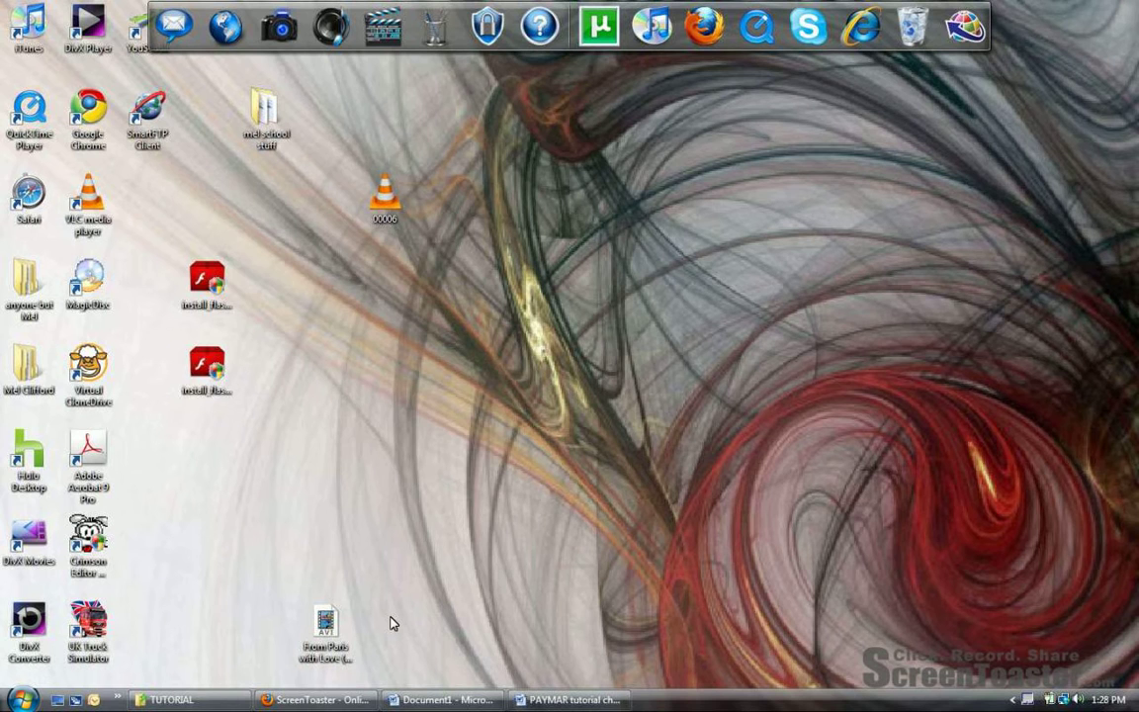
Open the PAYMAR tutorial check list in Word and review the login address, the three checklist items and the Images section.
{"action": "mouse_move", "coordinate": [315, 699]}
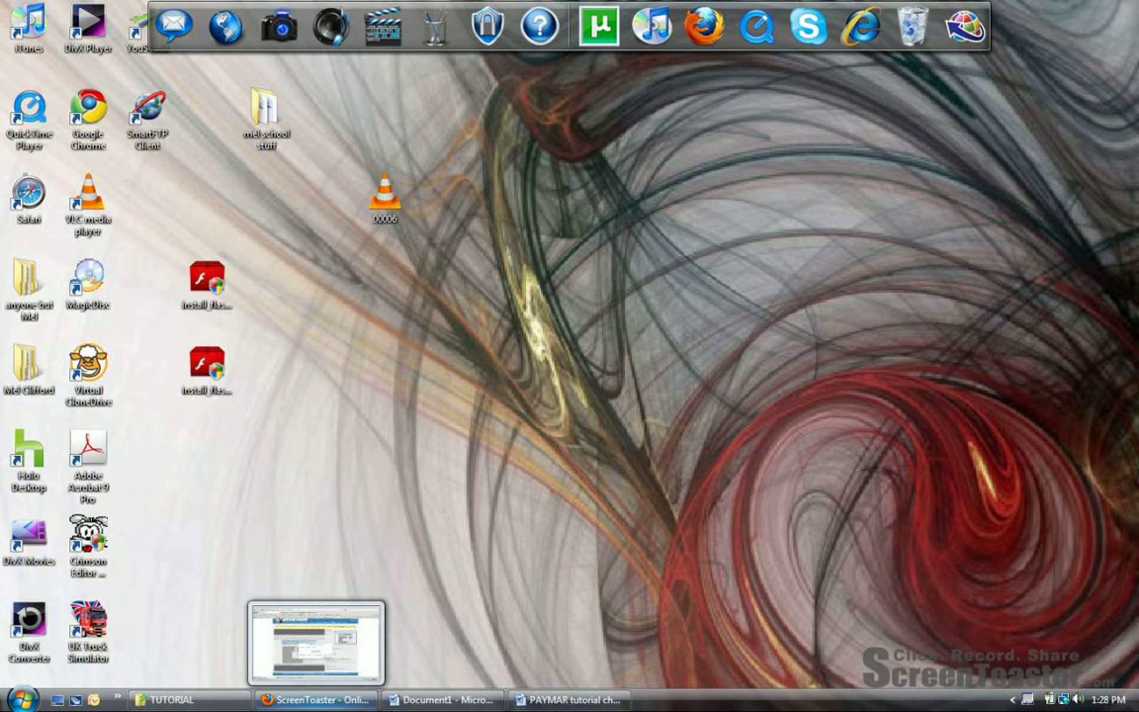
{"action": "left_click", "coordinate": [613, 701]}
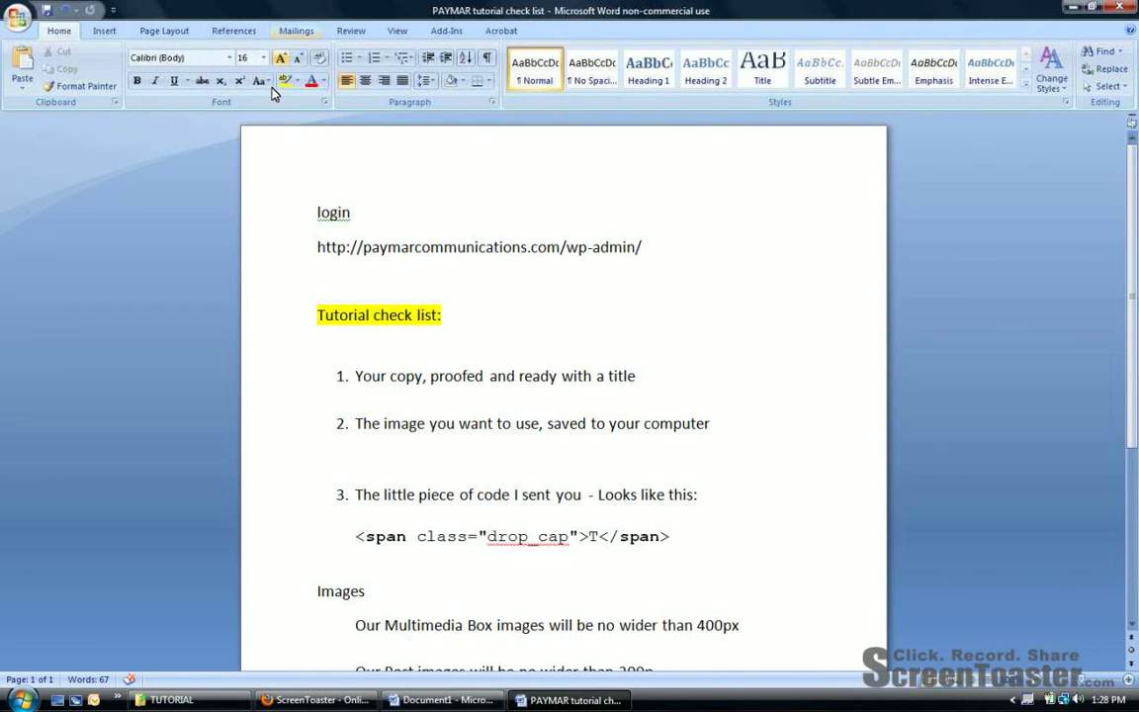
{"action": "left_click_drag", "start_coordinate": [316, 247], "coordinate": [660, 241]}
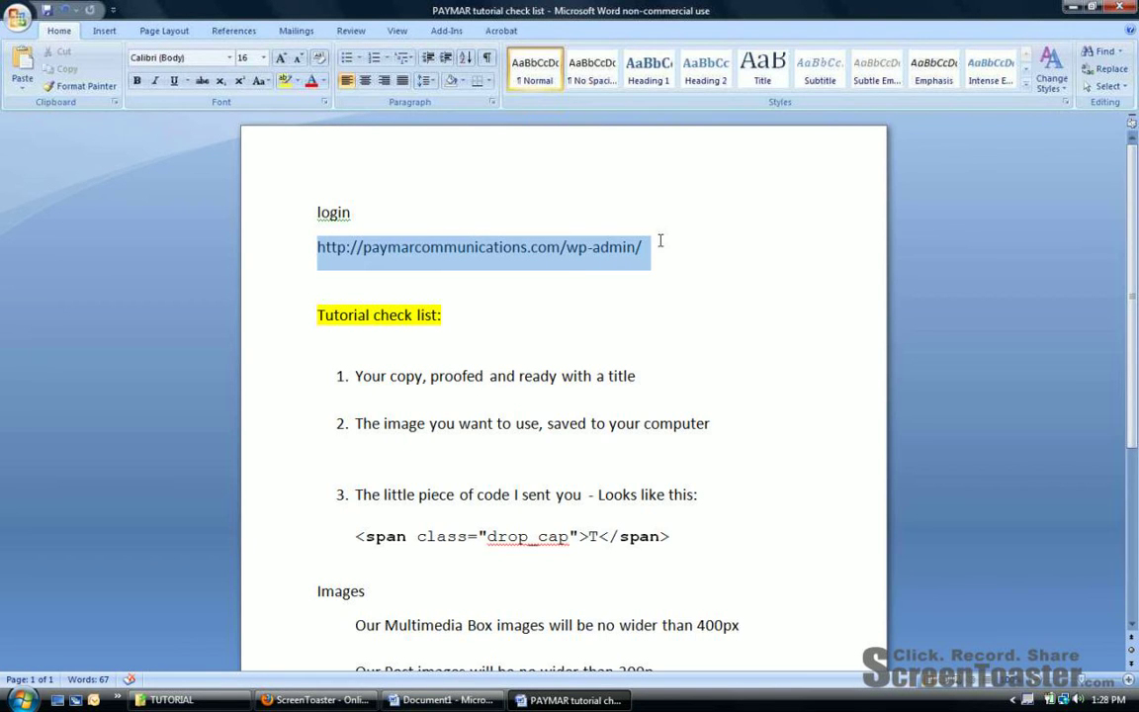
{"action": "left_click", "coordinate": [642, 336]}
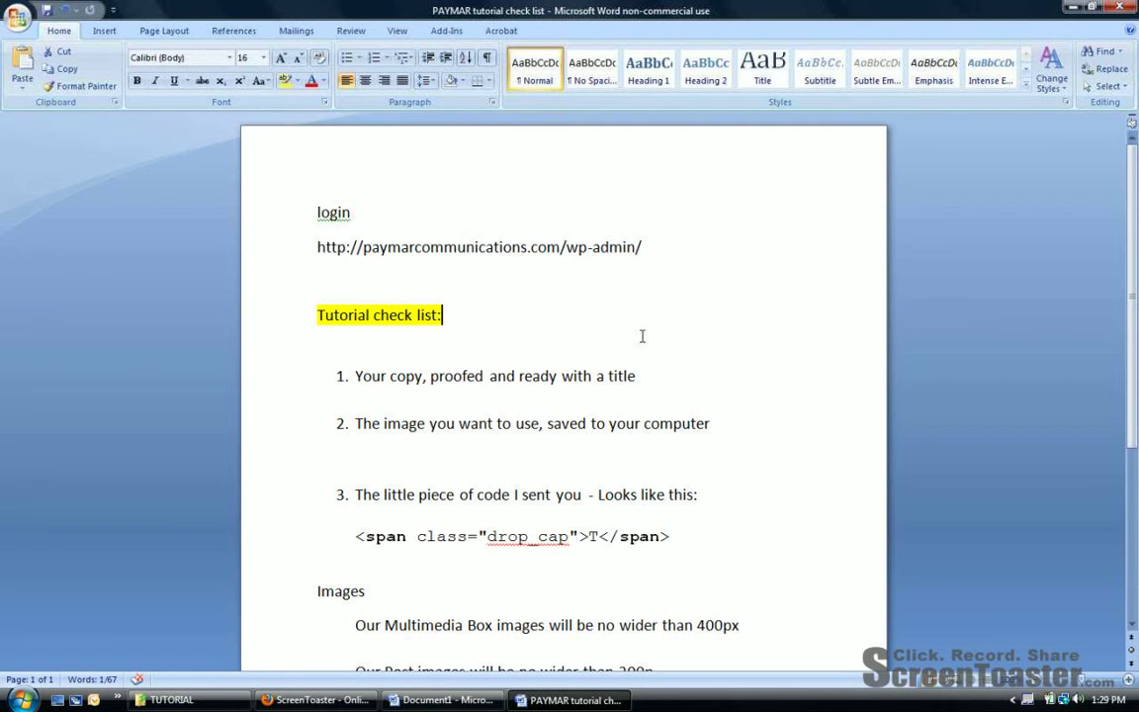
{"action": "left_click", "coordinate": [357, 376]}
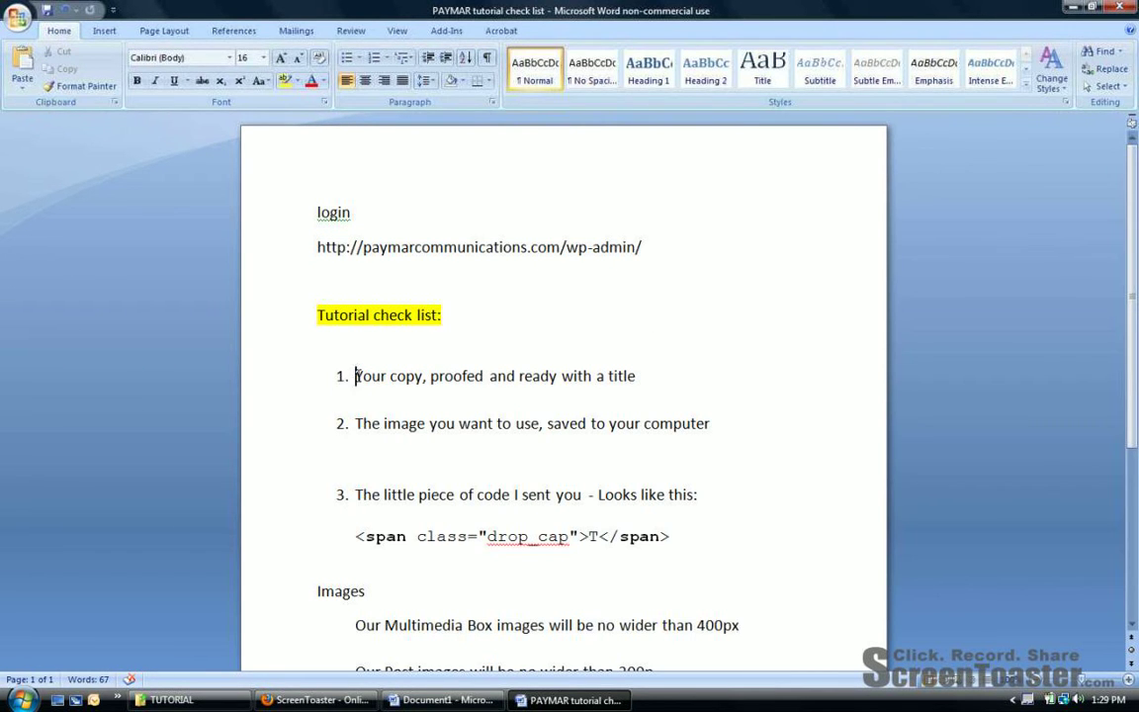
{"action": "left_click_drag", "start_coordinate": [357, 376], "coordinate": [639, 384]}
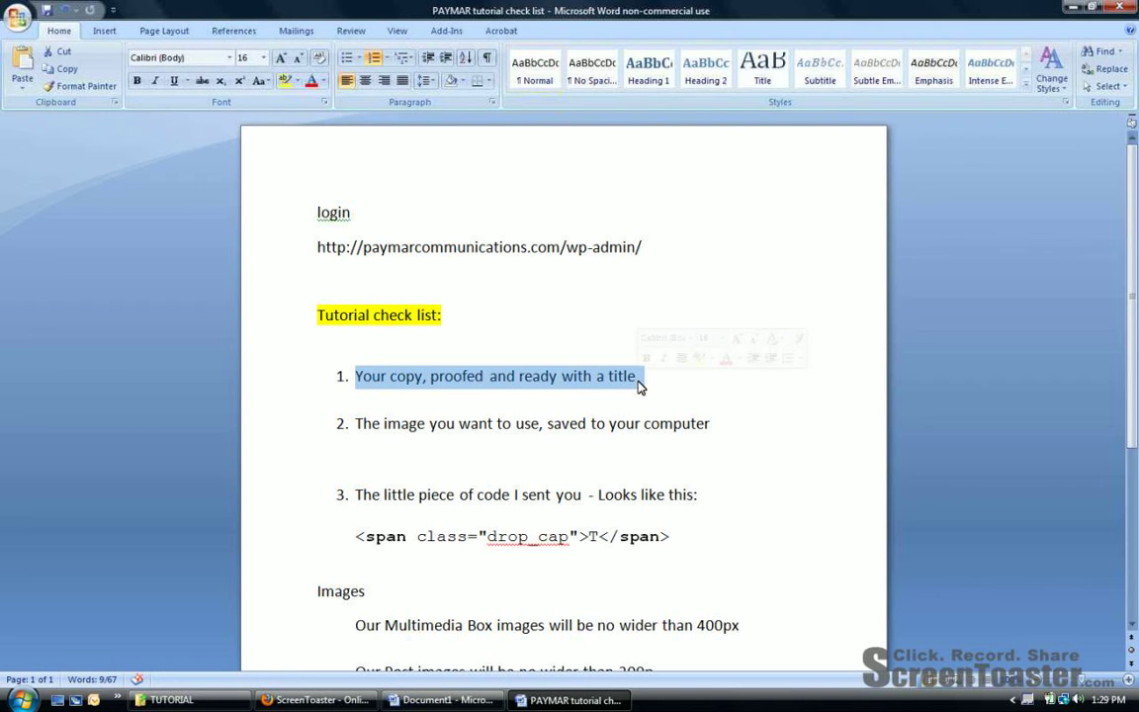
{"action": "scroll", "coordinate": [663, 384], "scroll_direction": "down", "scroll_amount": 1}
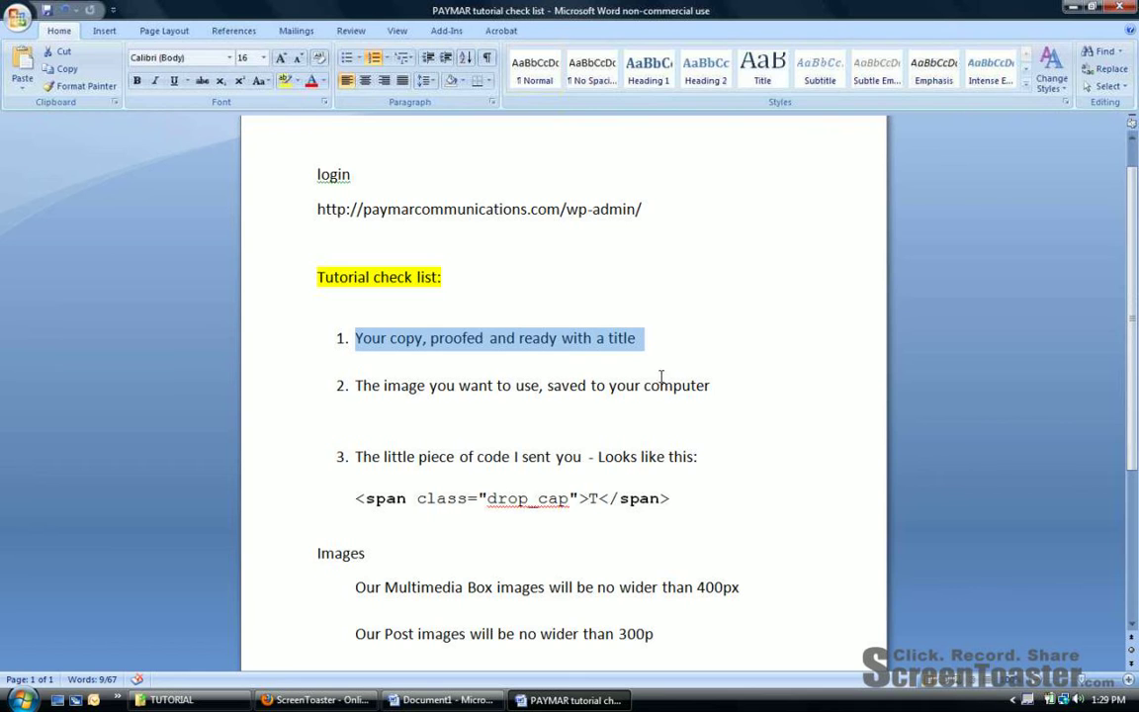
{"action": "left_click_drag", "start_coordinate": [357, 386], "coordinate": [615, 395]}
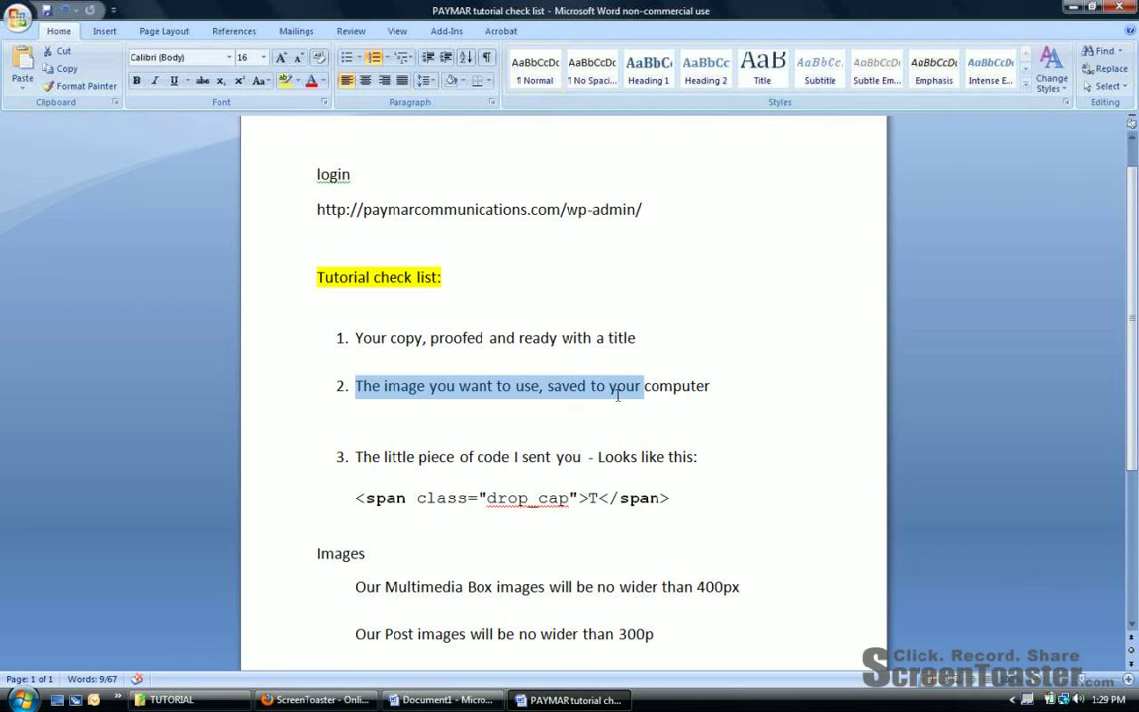
{"action": "left_click_drag", "start_coordinate": [618, 395], "coordinate": [717, 400]}
{"action": "scroll", "coordinate": [728, 464], "scroll_direction": "down", "scroll_amount": 2}
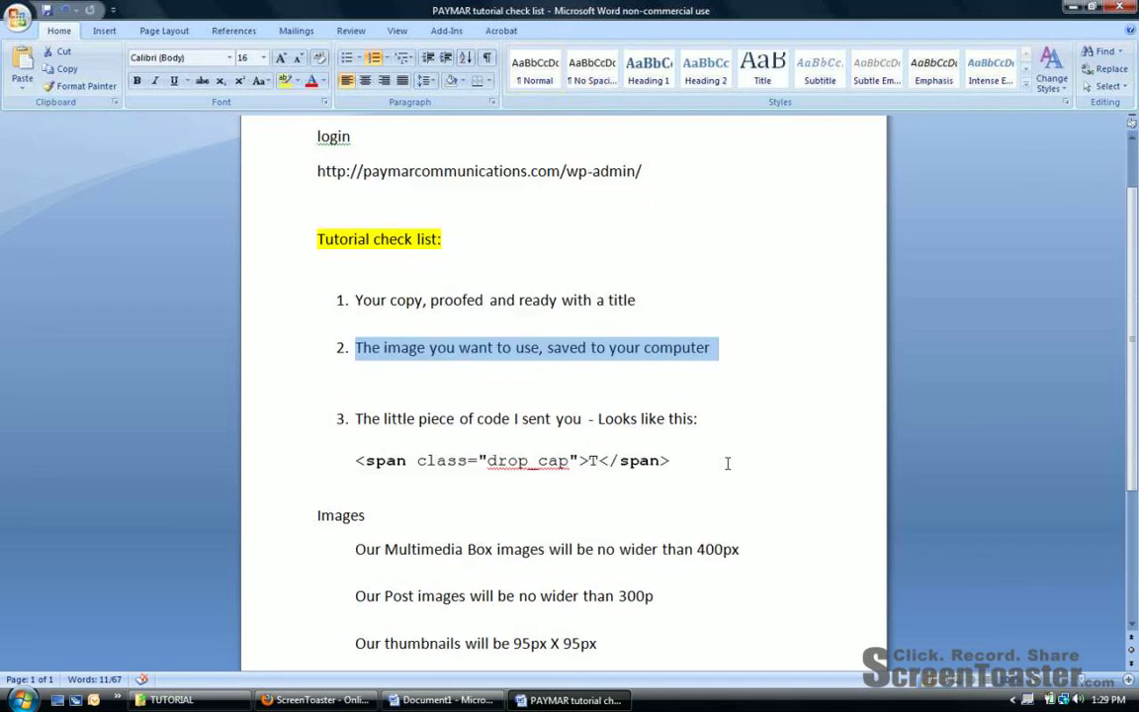
{"action": "left_click_drag", "start_coordinate": [356, 422], "coordinate": [689, 425]}
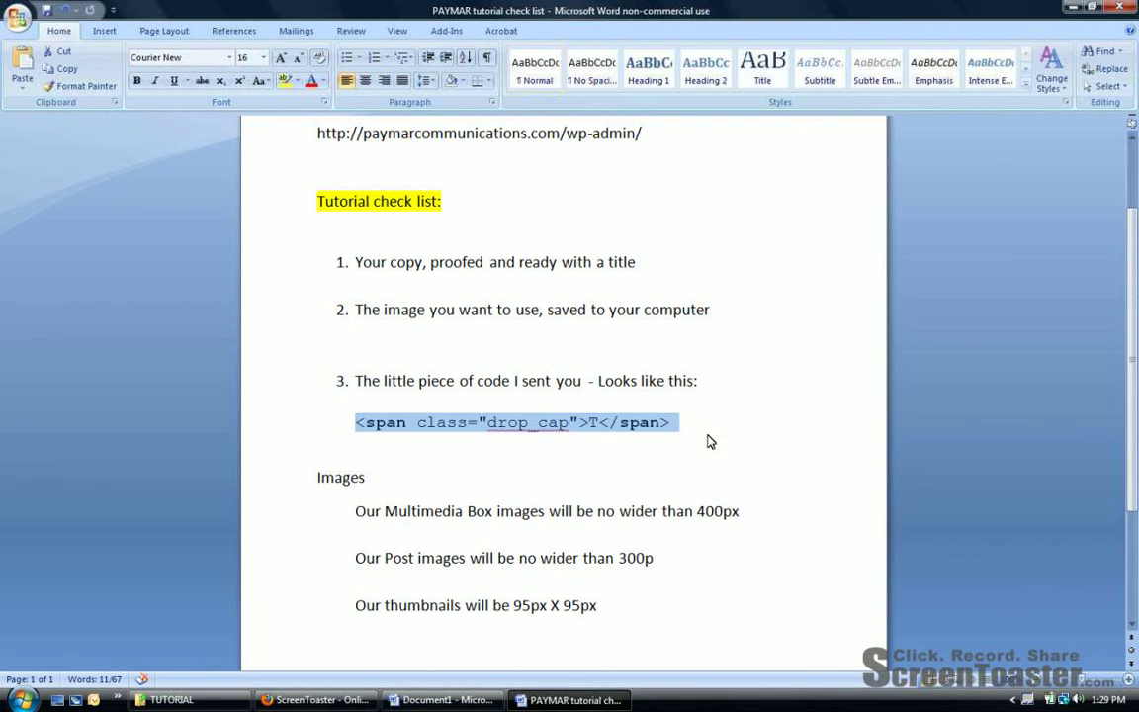
{"action": "scroll", "coordinate": [714, 437], "scroll_direction": "down", "scroll_amount": 1}
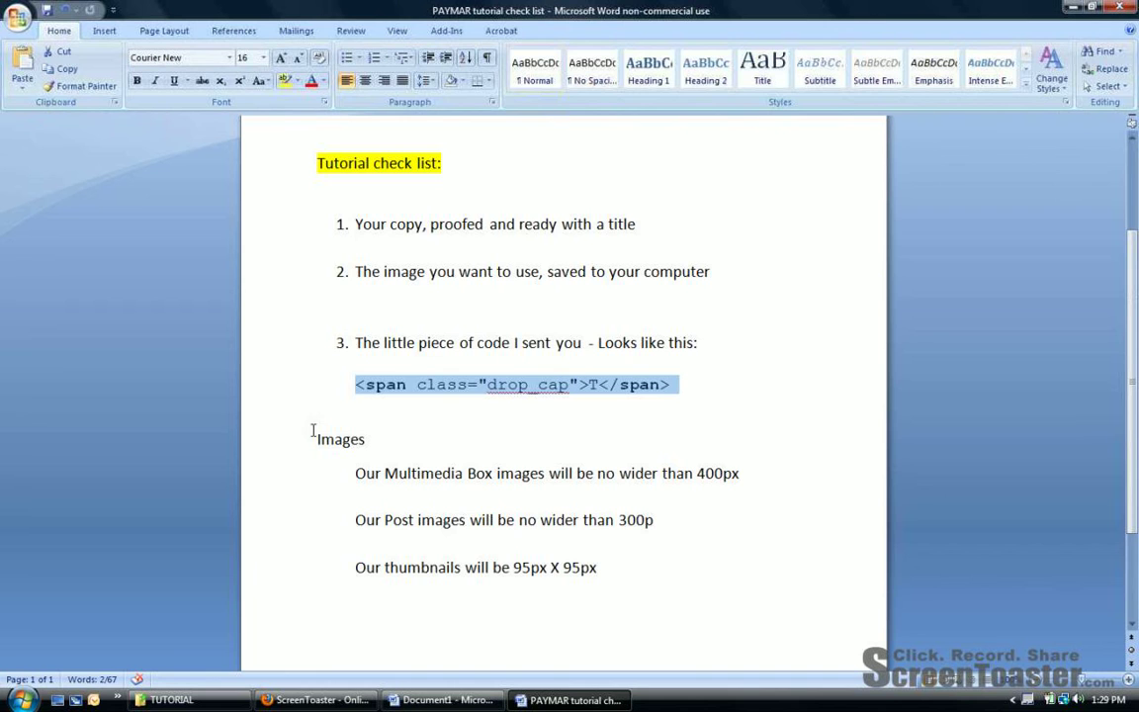
{"action": "left_click_drag", "start_coordinate": [317, 437], "coordinate": [382, 438]}
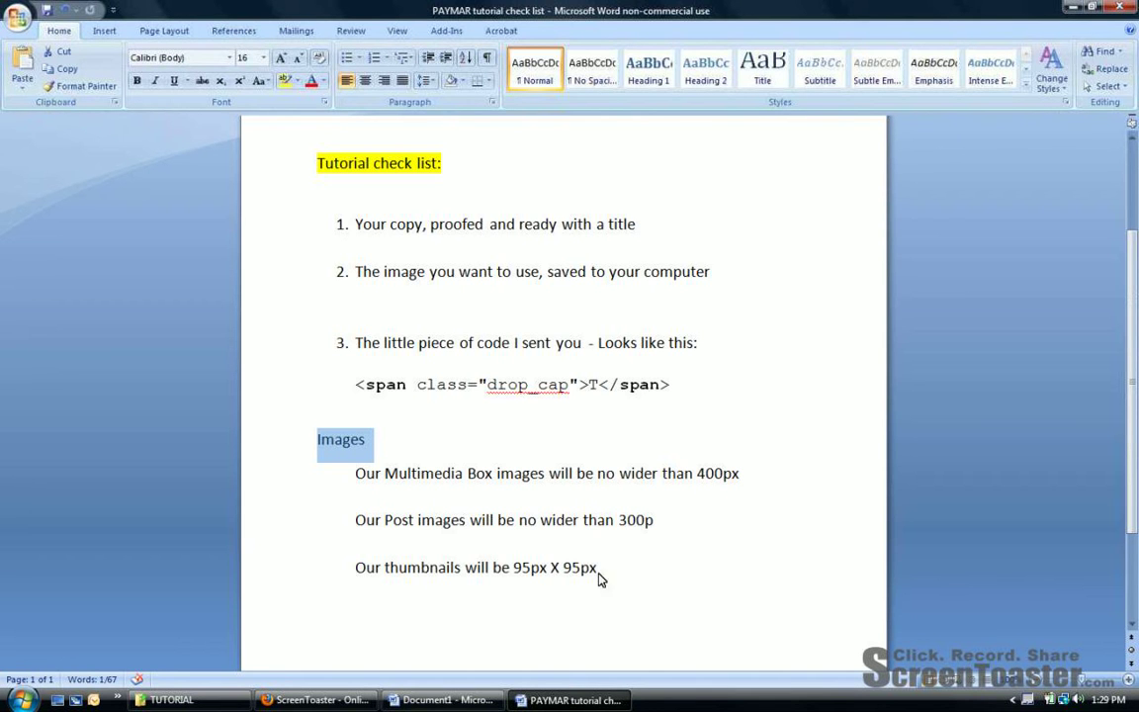
Switch to Firefox and log in to the paymarcommunications.com WordPress site with the prefilled credentials.
{"action": "left_click", "coordinate": [356, 700]}
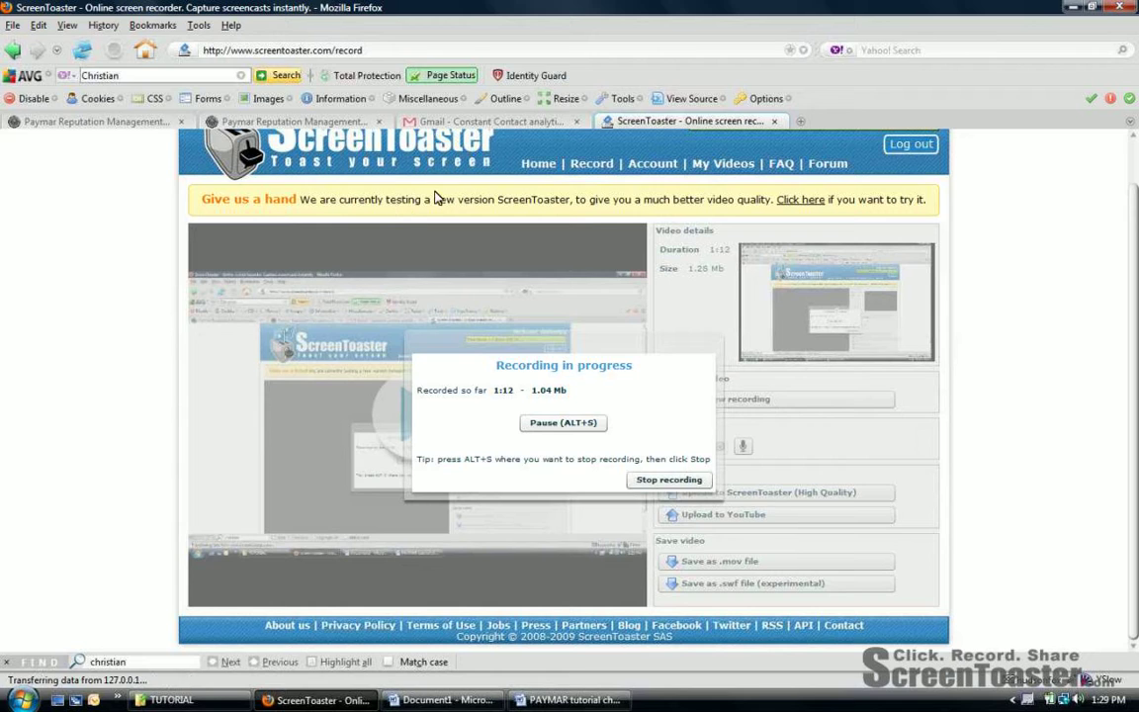
{"action": "left_click", "coordinate": [65, 121]}
{"action": "left_click", "coordinate": [314, 122]}
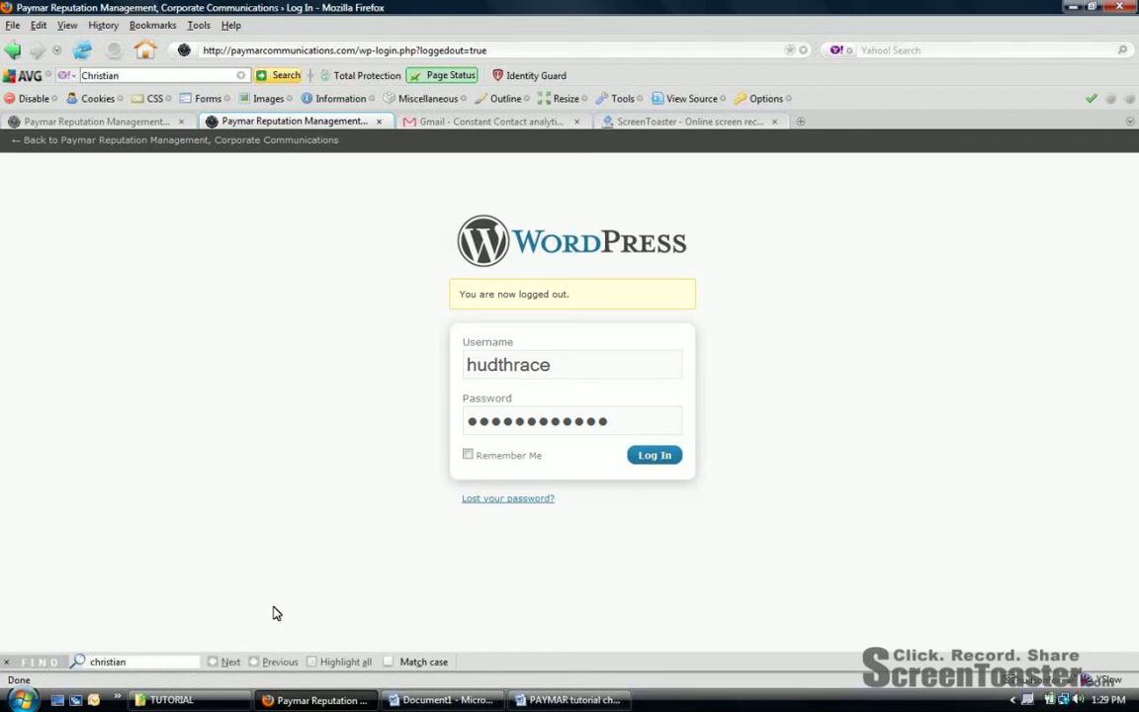
{"action": "left_click", "coordinate": [671, 459]}
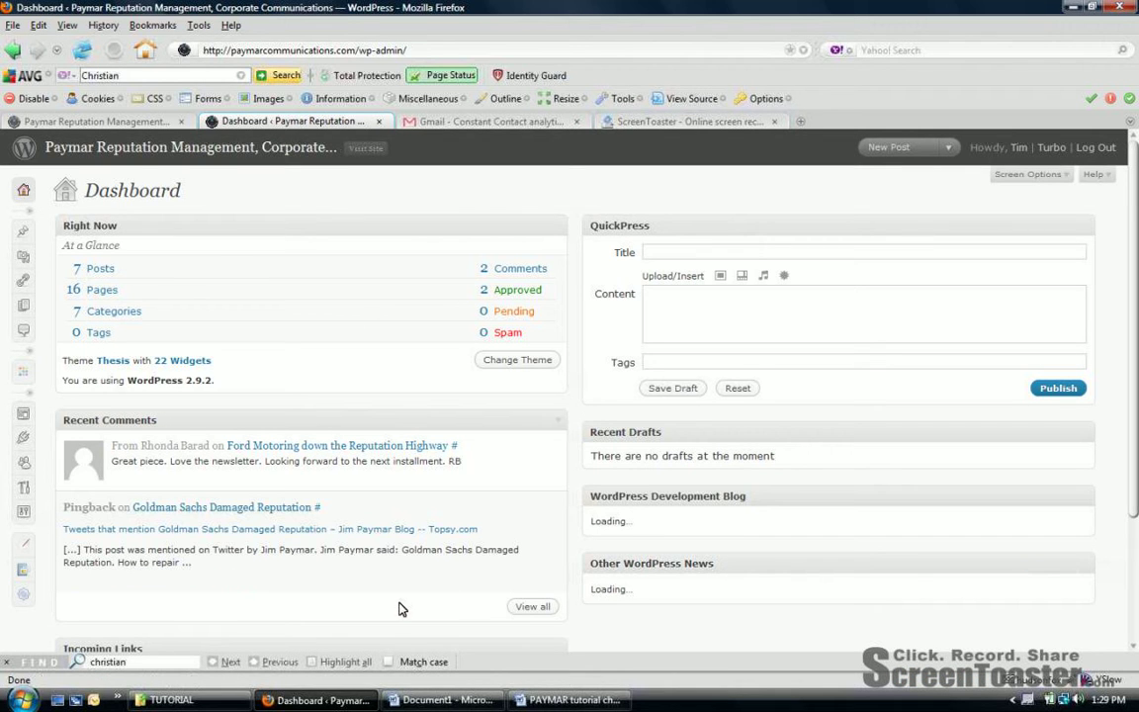
Unfold the WordPress admin sidebar, create a new post and look over its editing page.
{"action": "left_click", "coordinate": [30, 209]}
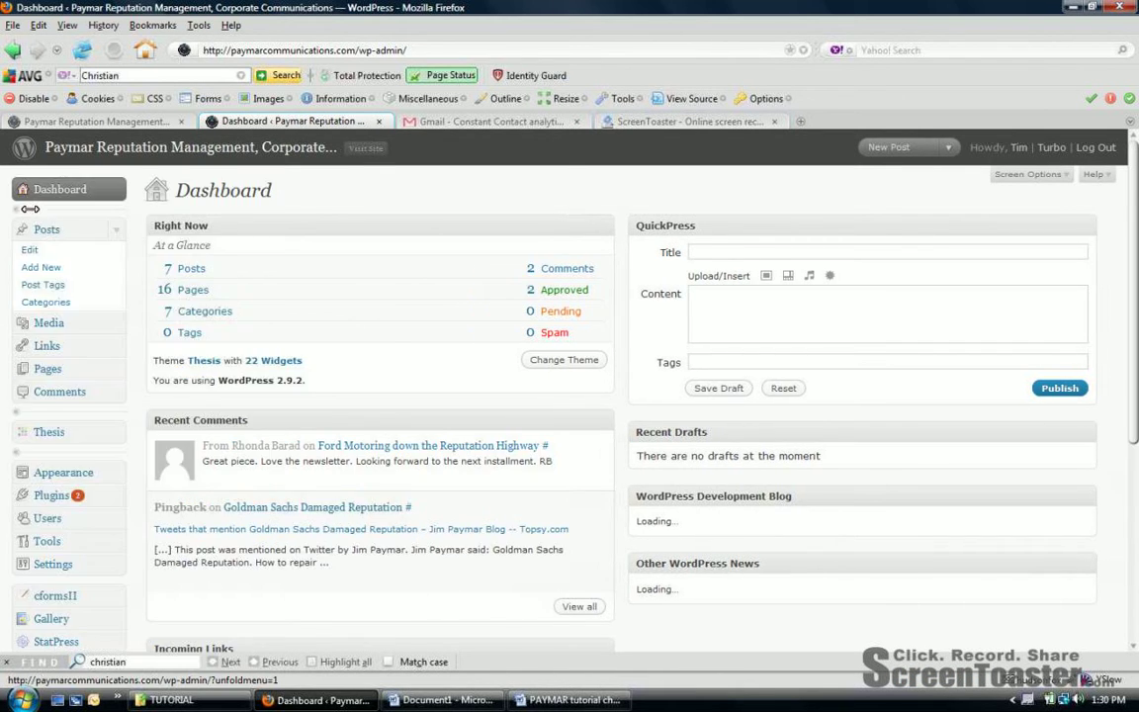
{"action": "left_click", "coordinate": [116, 230]}
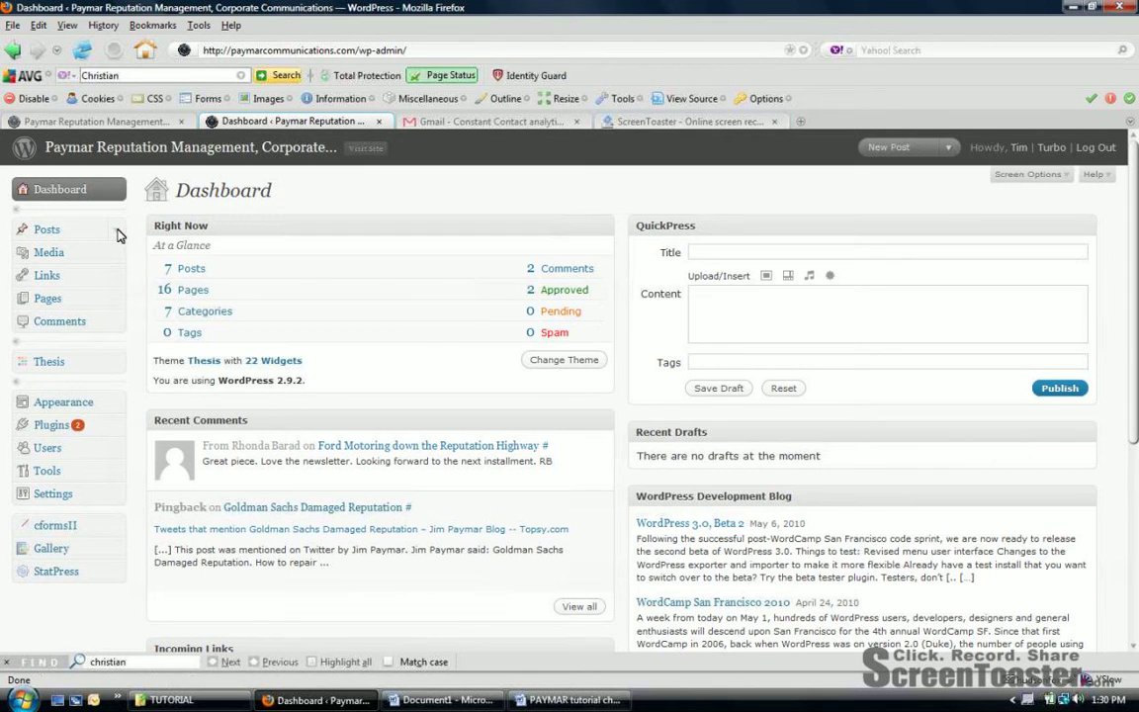
{"action": "left_click", "coordinate": [45, 230]}
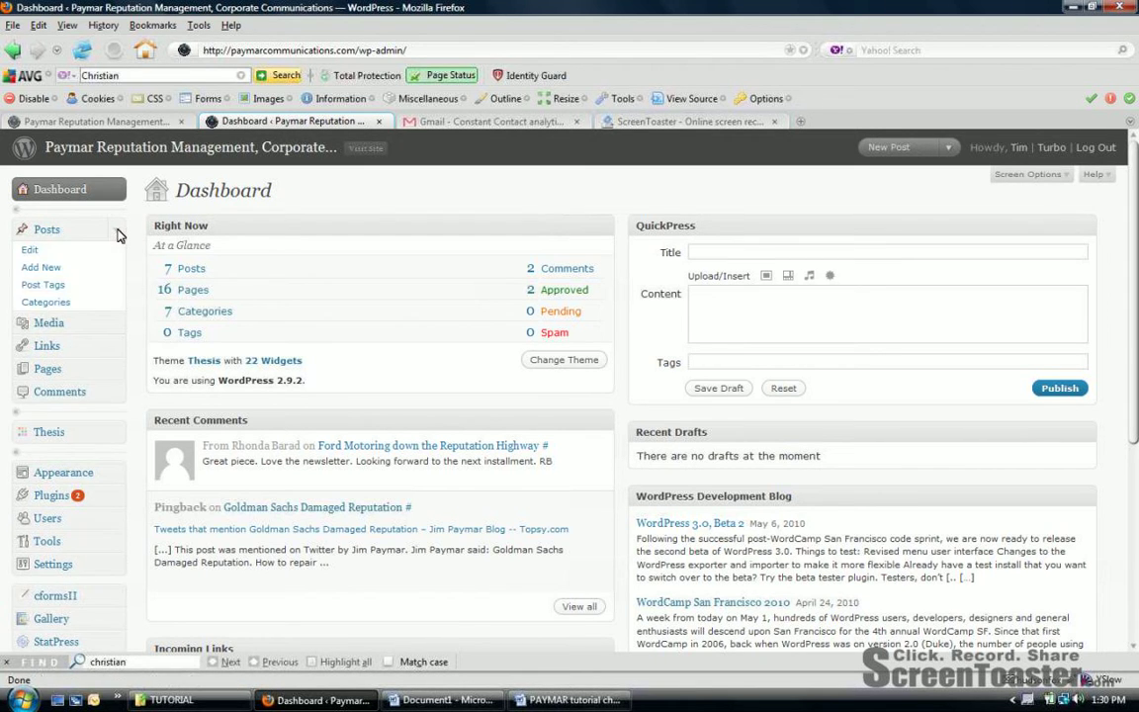
{"action": "left_click", "coordinate": [55, 268]}
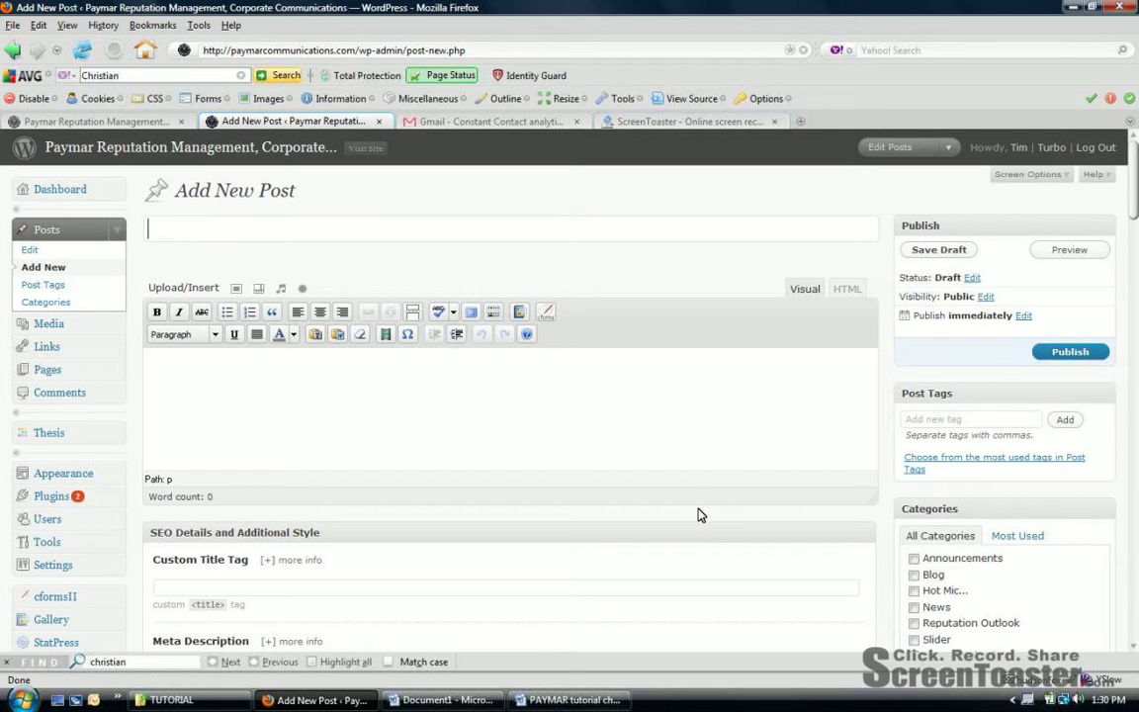
{"action": "scroll", "coordinate": [560, 517], "scroll_direction": "down", "scroll_amount": 2}
{"action": "scroll", "coordinate": [560, 517], "scroll_direction": "down", "scroll_amount": 2}
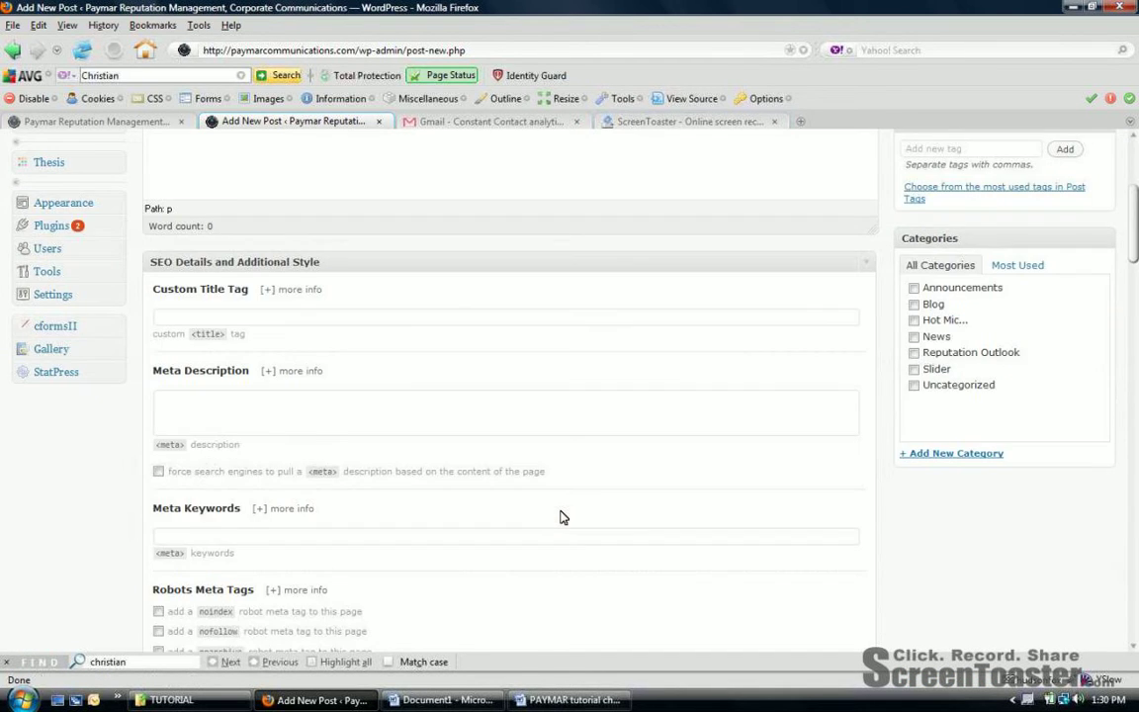
{"action": "scroll", "coordinate": [559, 517], "scroll_direction": "up", "scroll_amount": 5}
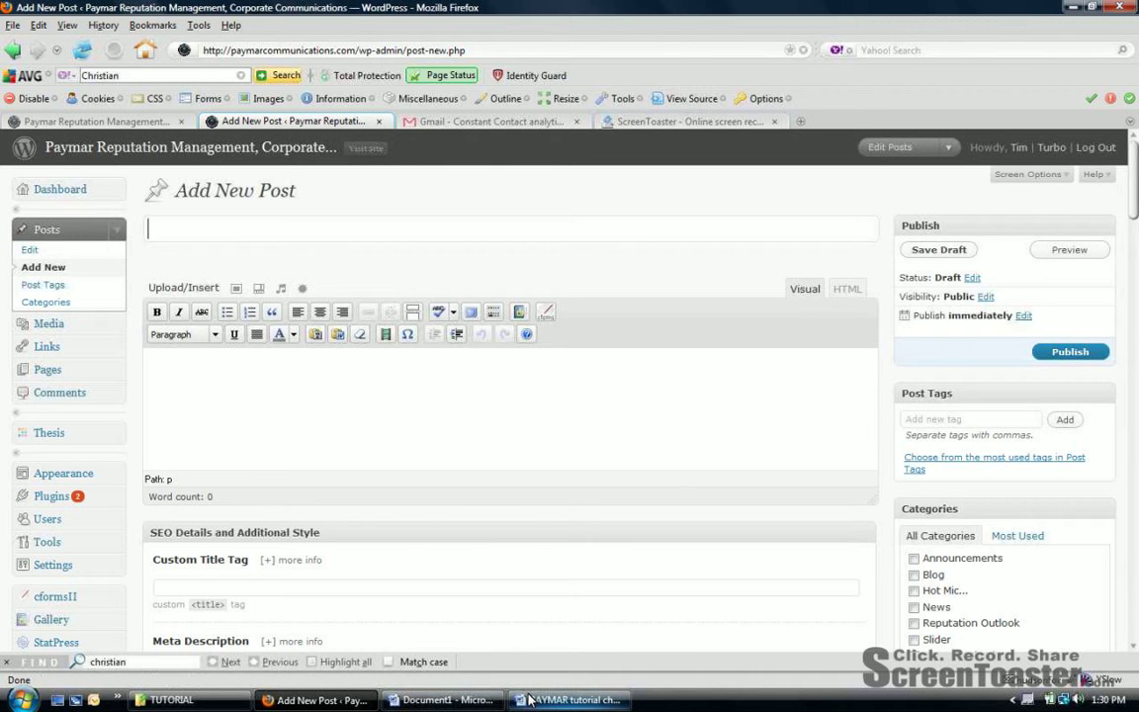
Copy the heading "Ford Motoring down the Reputation Highway" from Document1 in Word and paste it as the new post's title in Firefox.
{"action": "mouse_move", "coordinate": [573, 702]}
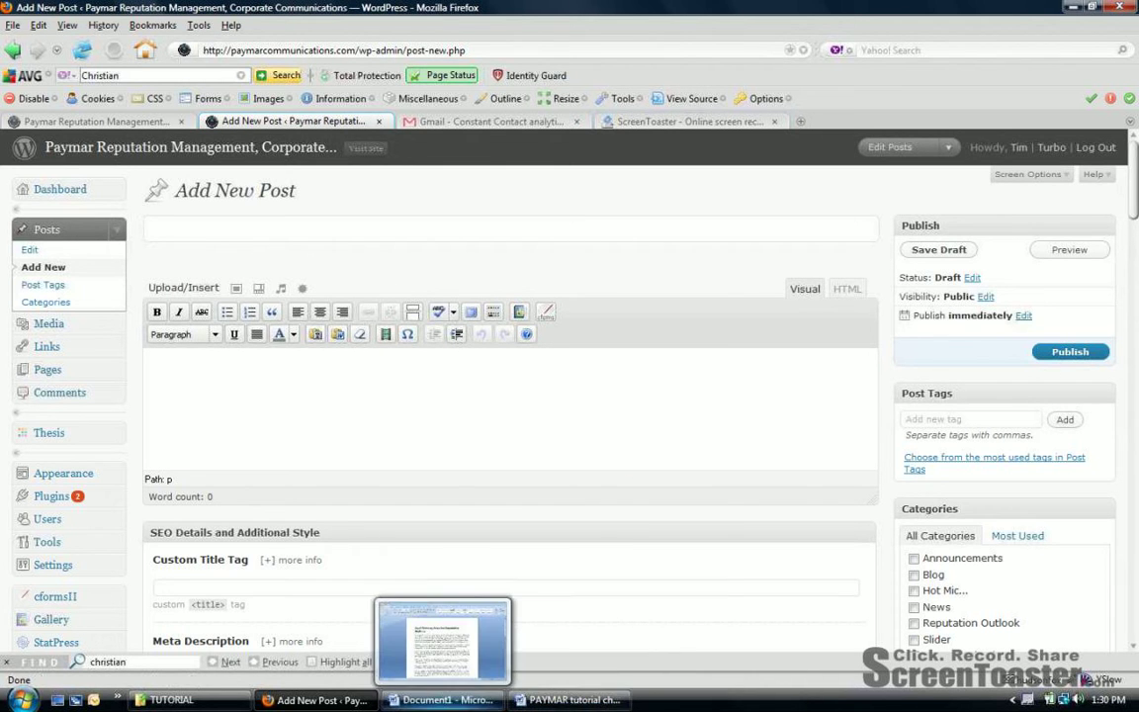
{"action": "left_click", "coordinate": [442, 700]}
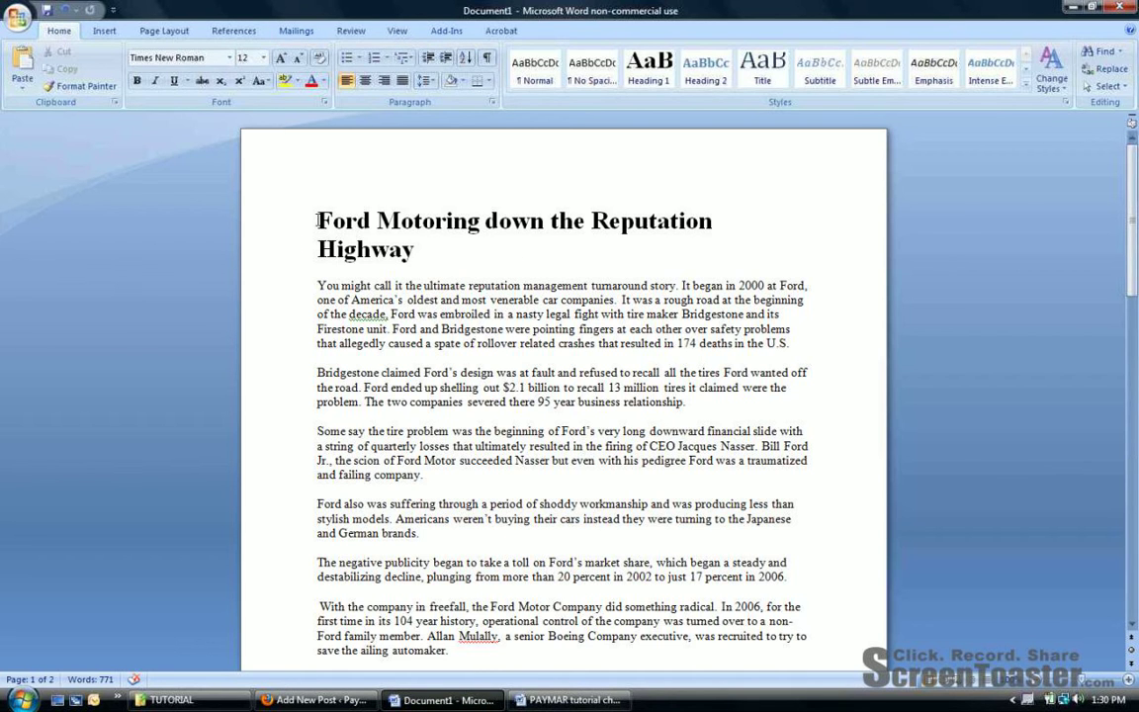
{"action": "left_click_drag", "start_coordinate": [319, 220], "coordinate": [443, 251]}
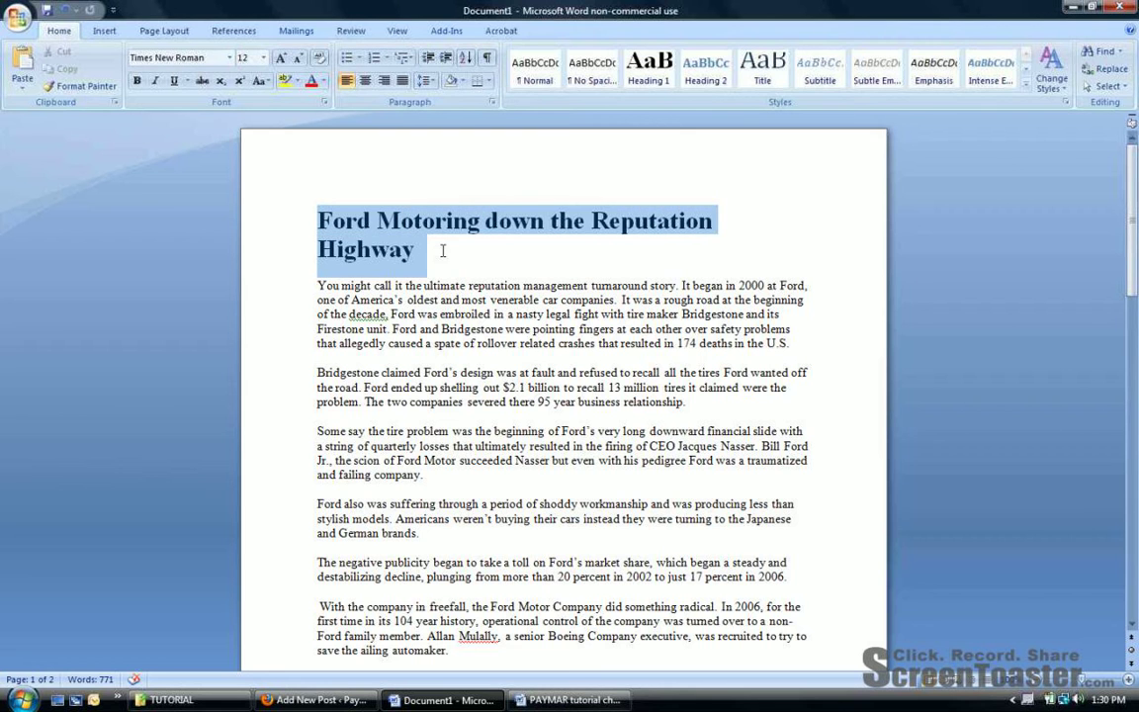
{"action": "right_click", "coordinate": [380, 236]}
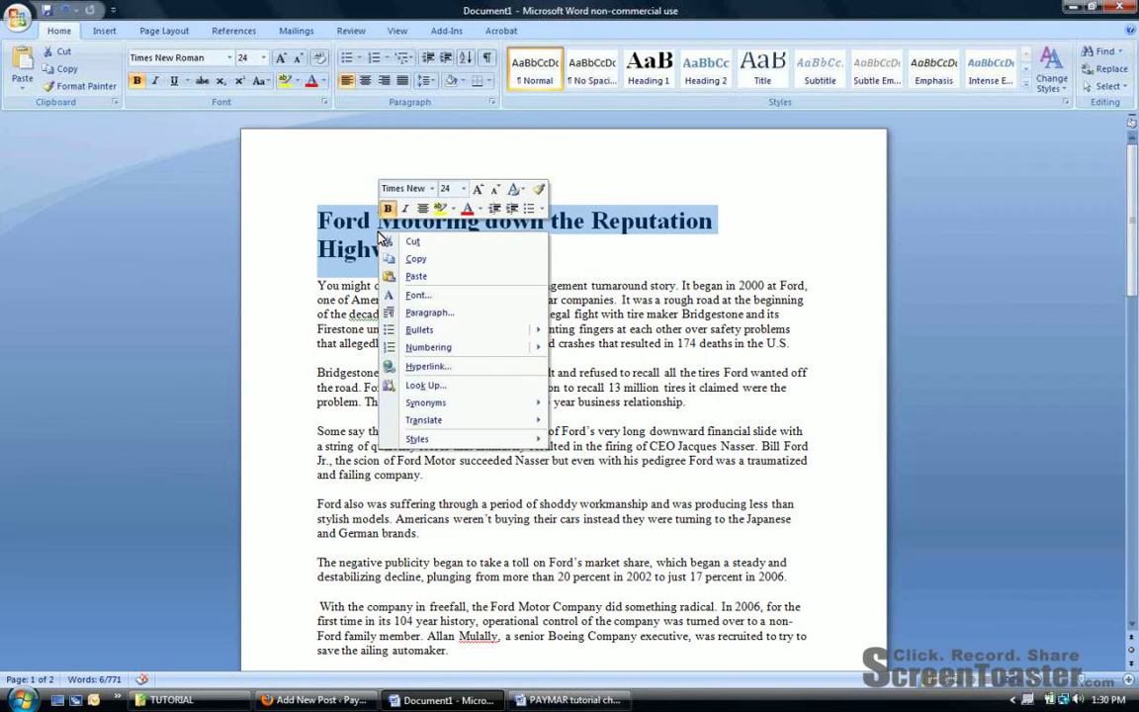
{"action": "left_click", "coordinate": [425, 258]}
{"action": "key", "text": "alt+Tab"}
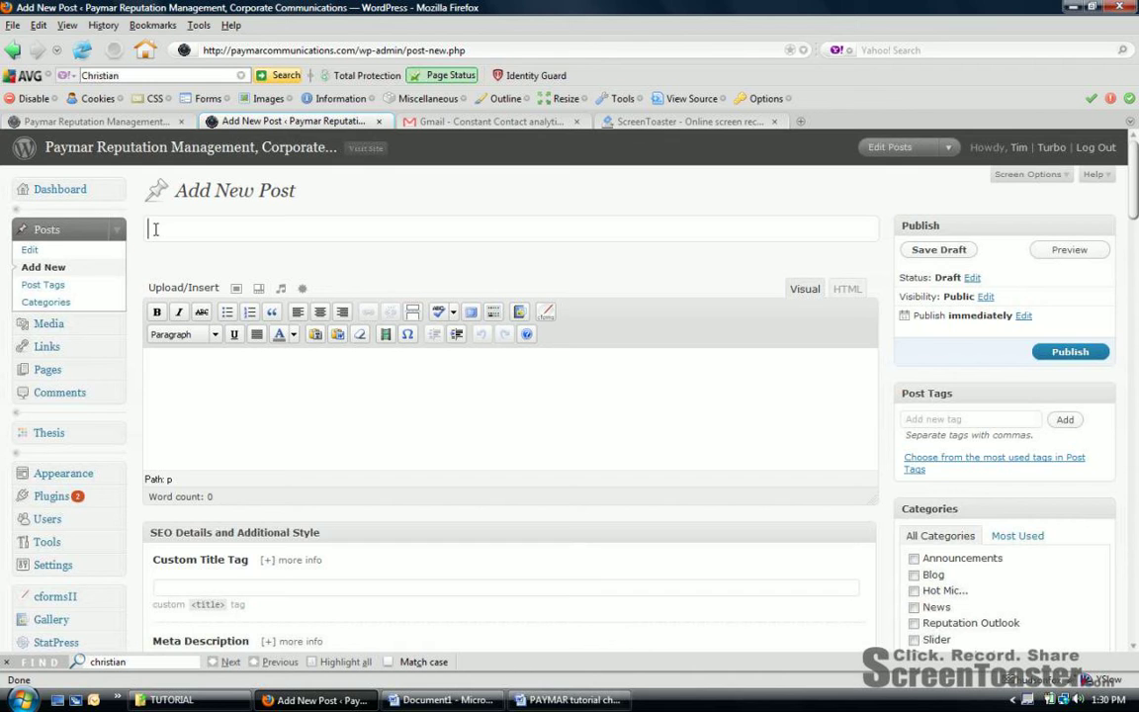
{"action": "right_click", "coordinate": [157, 229]}
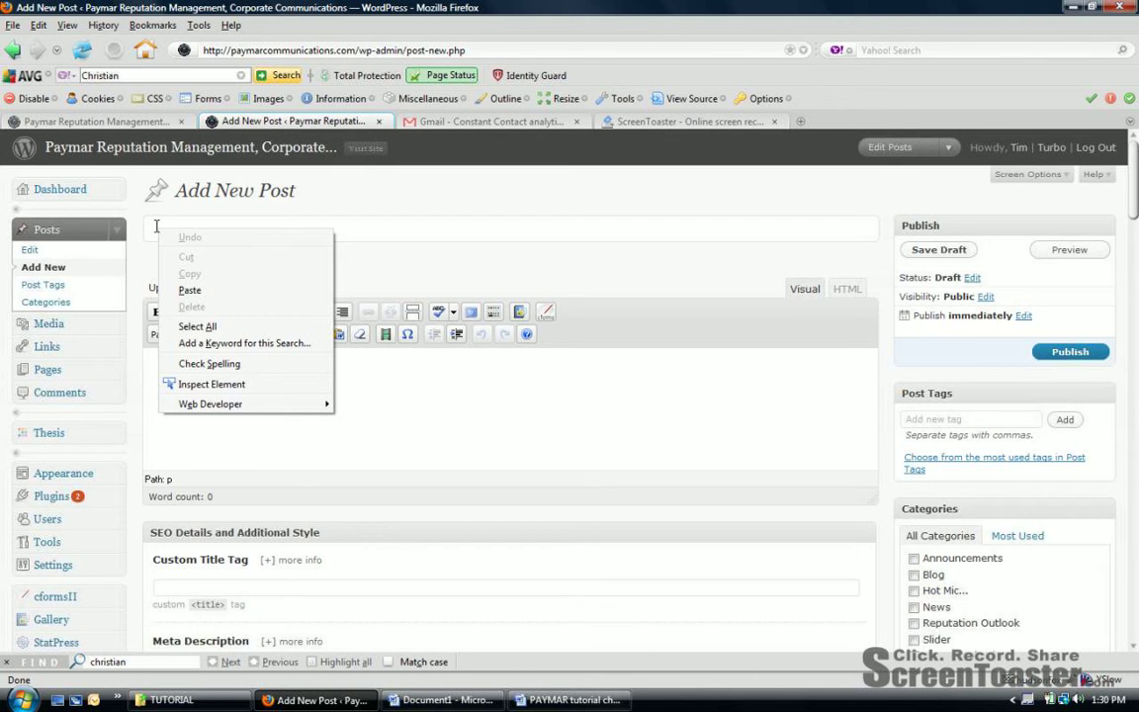
{"action": "left_click", "coordinate": [247, 291]}
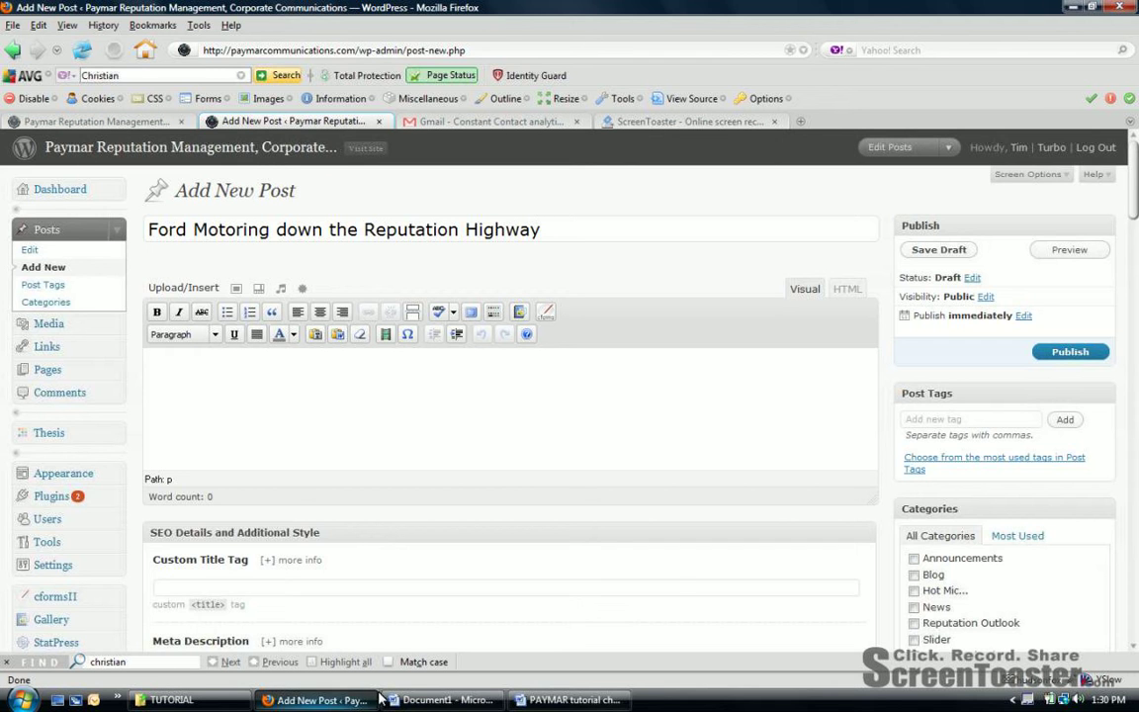
Copy all the article text below the heading in Word's Document1, return to Firefox and place the cursor in the post body.
{"action": "left_click", "coordinate": [440, 699]}
{"action": "left_click", "coordinate": [318, 286]}
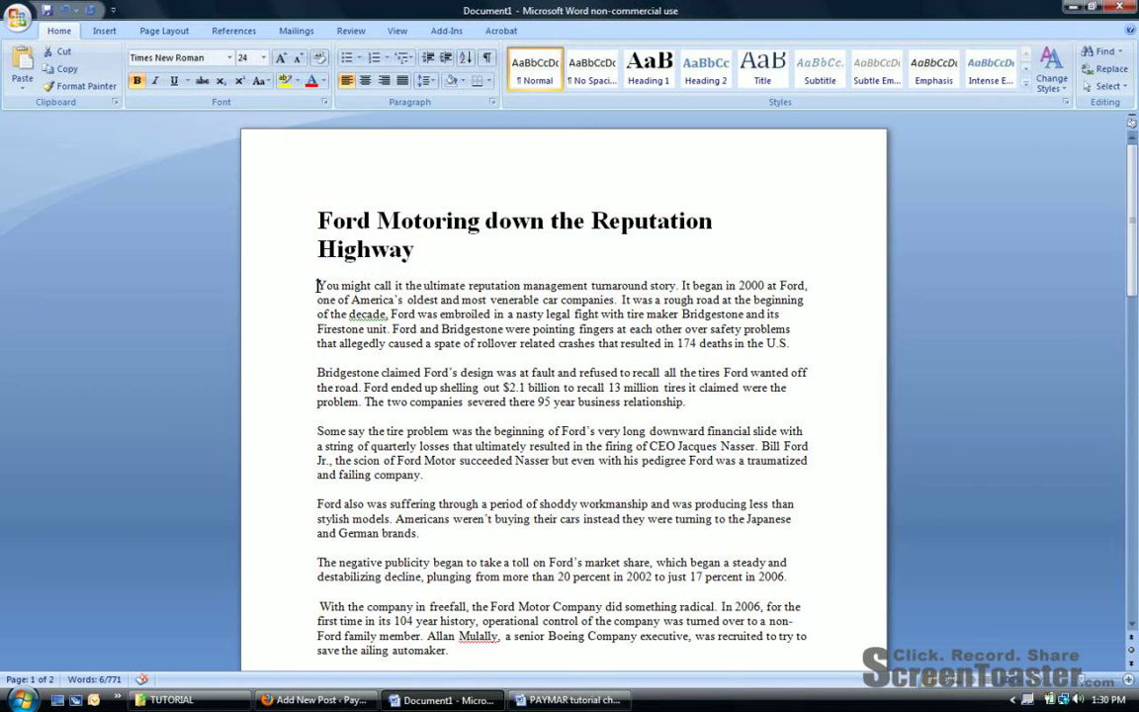
{"action": "left_click_drag", "start_coordinate": [384, 290], "coordinate": [811, 562]}
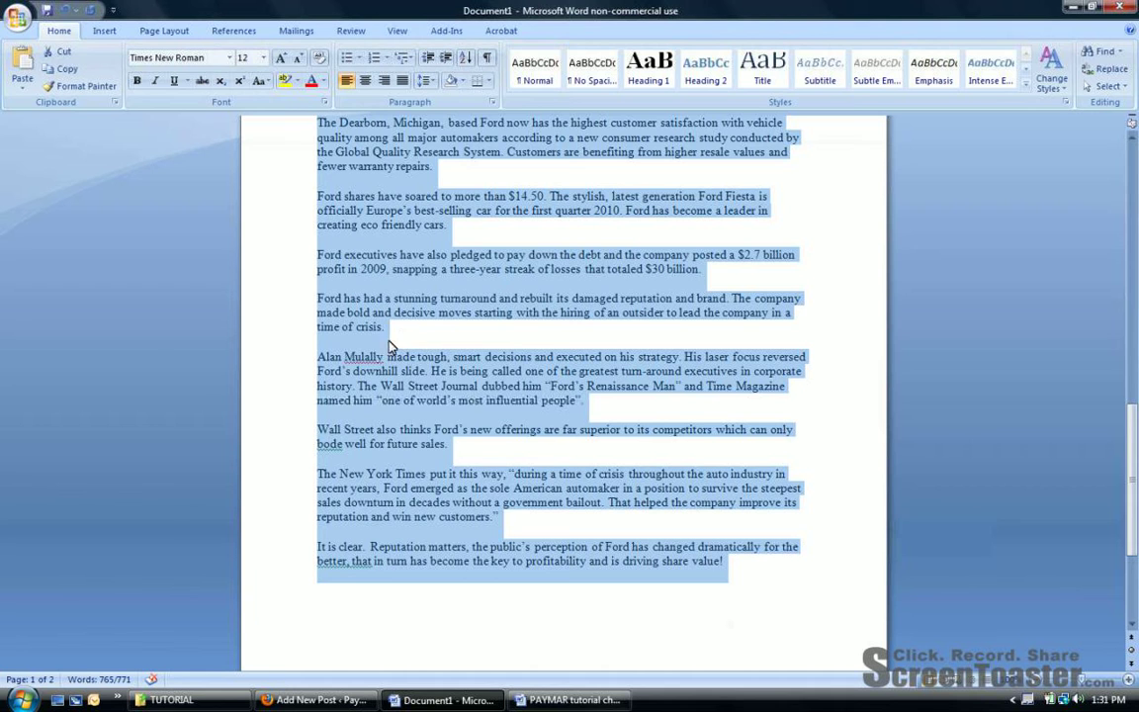
{"action": "right_click", "coordinate": [375, 368]}
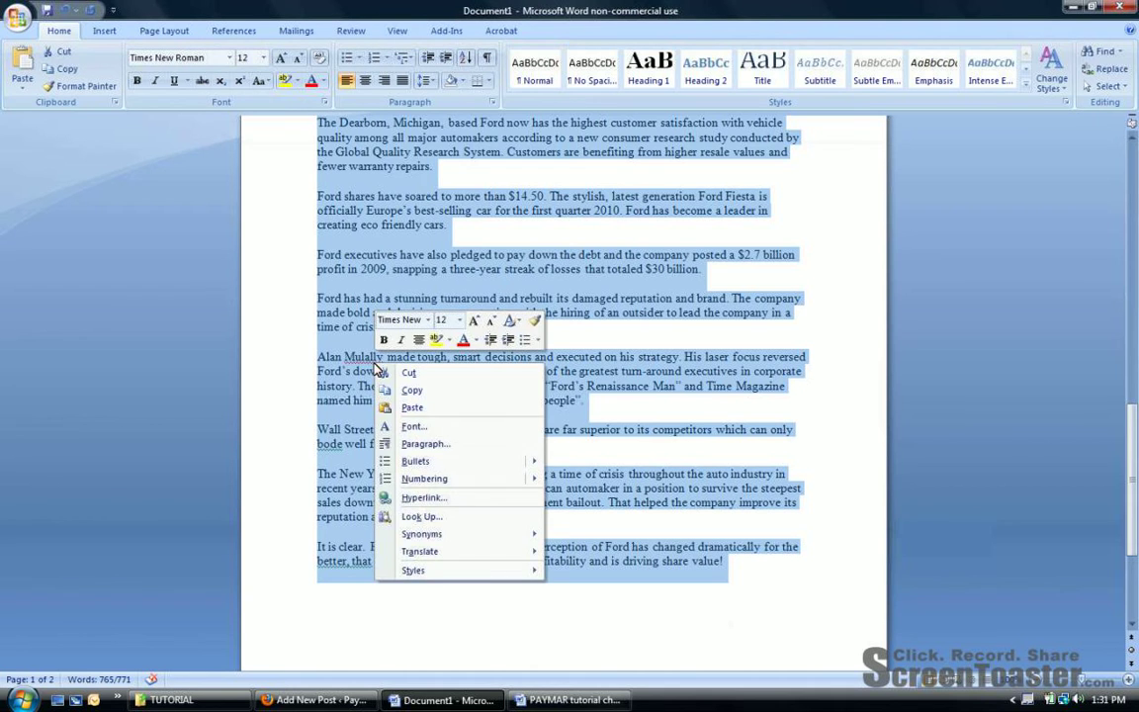
{"action": "left_click", "coordinate": [448, 393]}
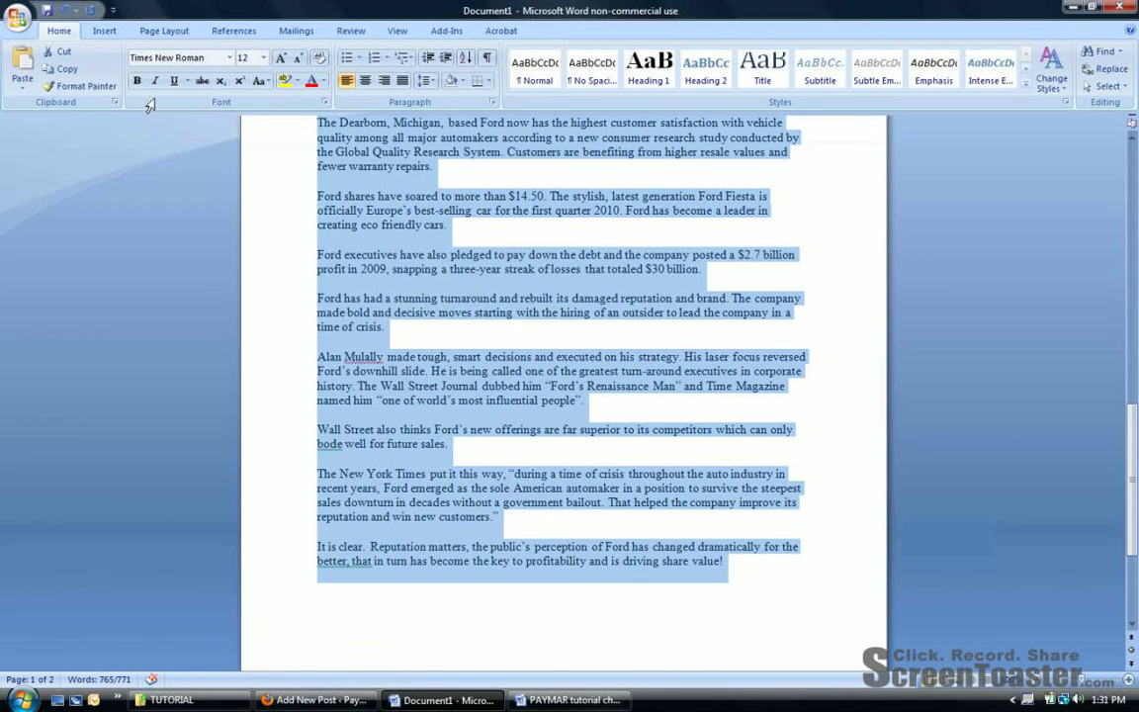
{"action": "left_click", "coordinate": [315, 699]}
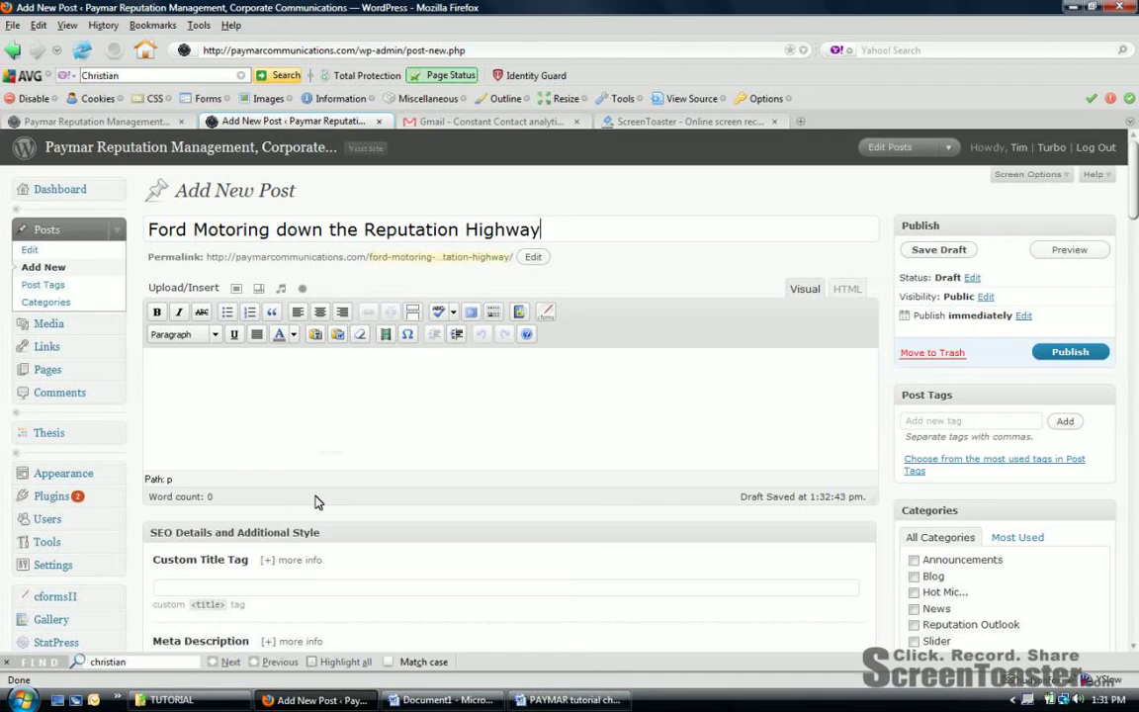
{"action": "left_click", "coordinate": [179, 379]}
Hide the editor's Kitchen Sink formatting row and show it again.
{"action": "left_click", "coordinate": [493, 312]}
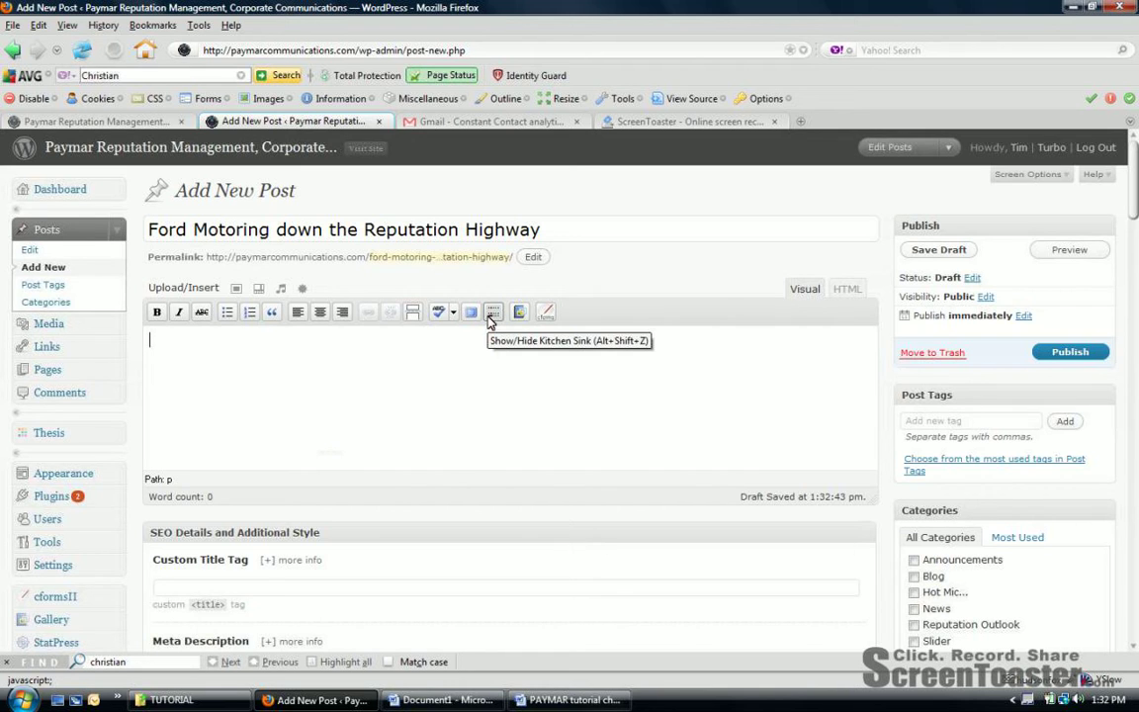
{"action": "left_click", "coordinate": [492, 313]}
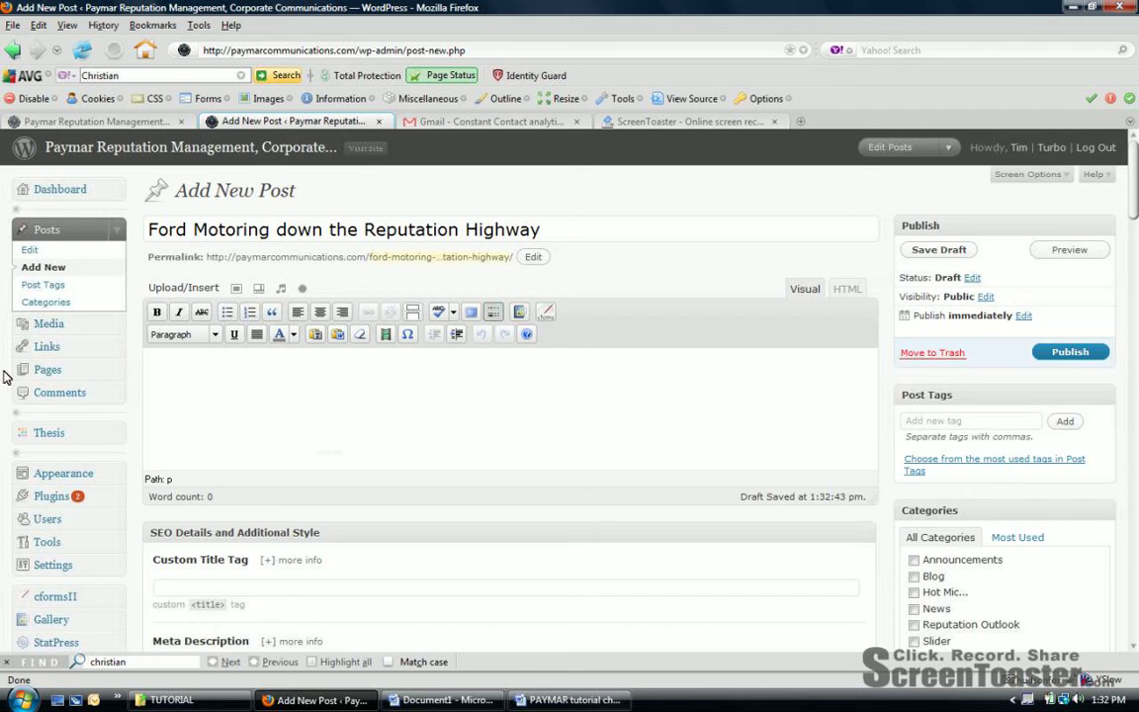
Insert the copied article text into the post body as plain text with line breaks kept.
{"action": "left_click", "coordinate": [314, 336]}
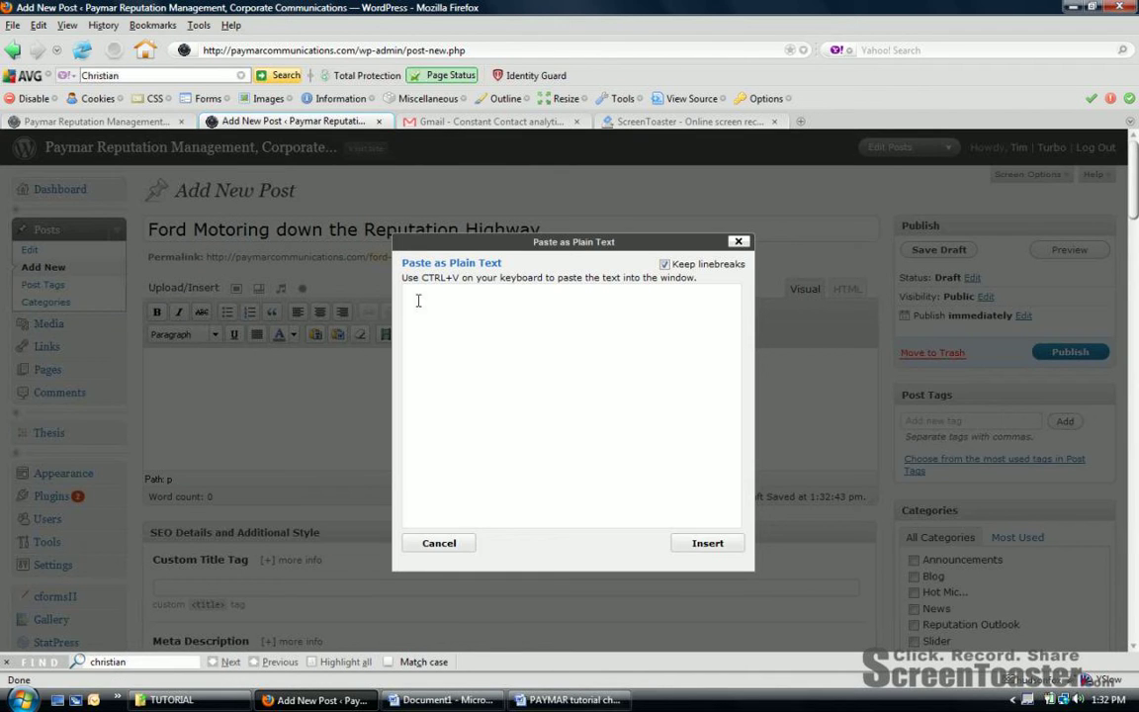
{"action": "right_click", "coordinate": [418, 300]}
{"action": "left_click", "coordinate": [477, 364]}
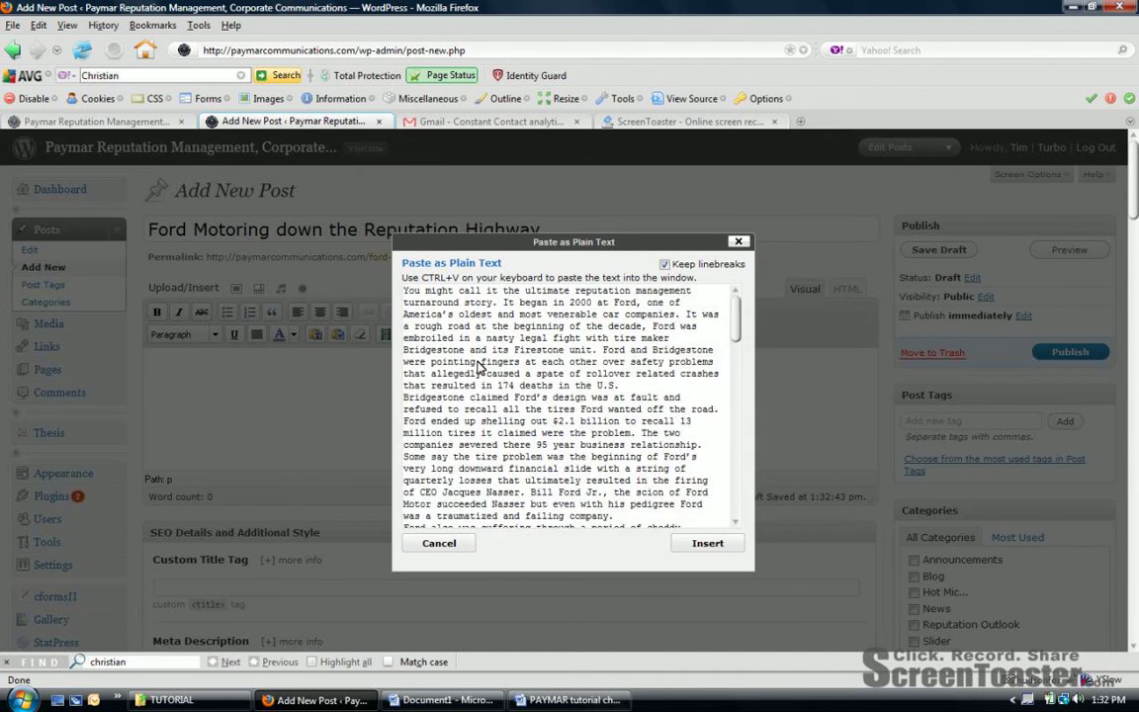
{"action": "left_click", "coordinate": [704, 542]}
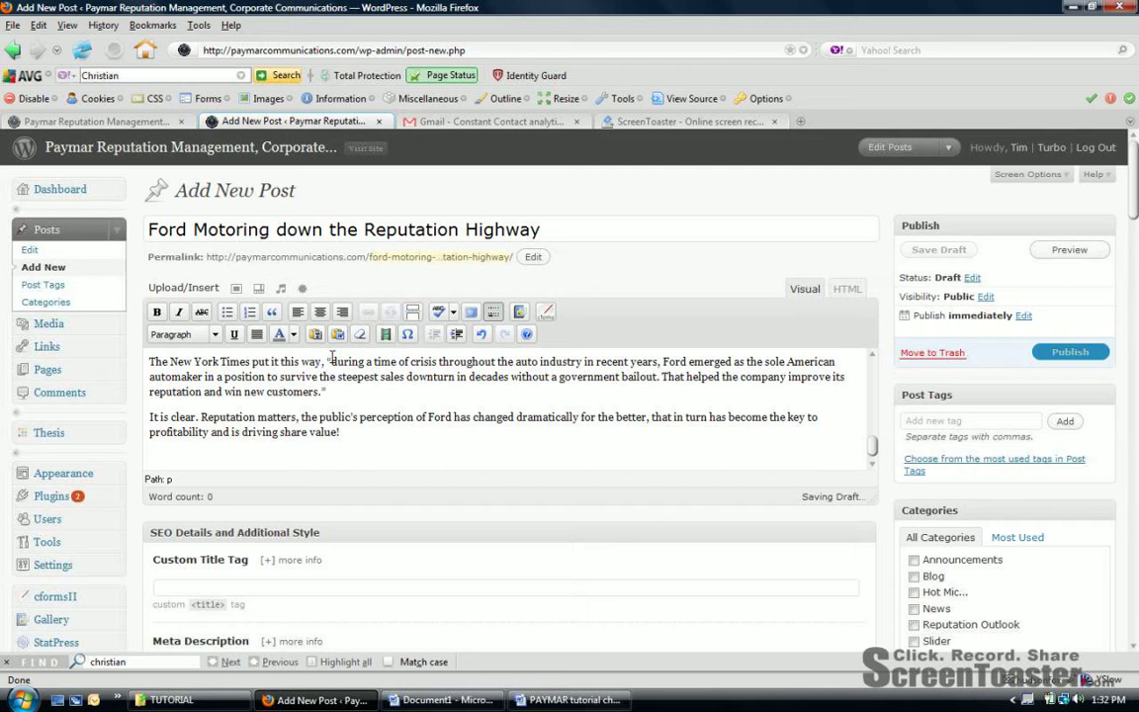
Check the paragraph spacing of the pasted text, trying an extra blank line before "Ford shares have soared" and removing it.
{"action": "scroll", "coordinate": [332, 358], "scroll_direction": "up", "scroll_amount": 5}
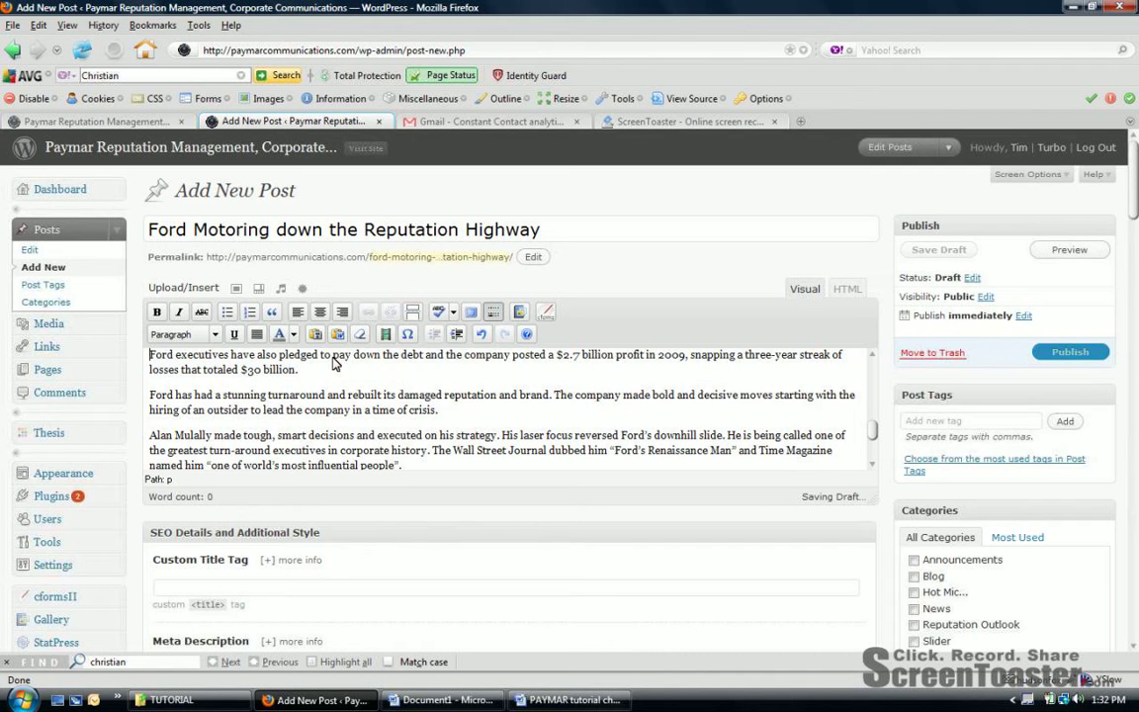
{"action": "scroll", "coordinate": [333, 364], "scroll_direction": "up", "scroll_amount": 3}
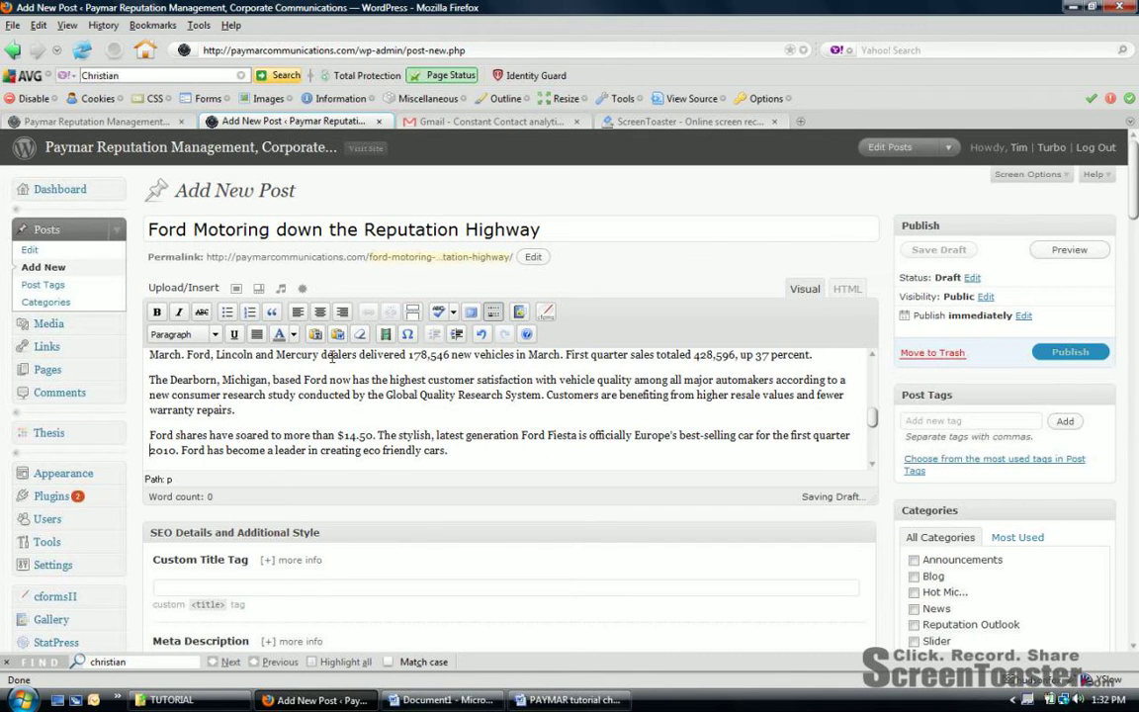
{"action": "scroll", "coordinate": [332, 358], "scroll_direction": "down", "scroll_amount": 3}
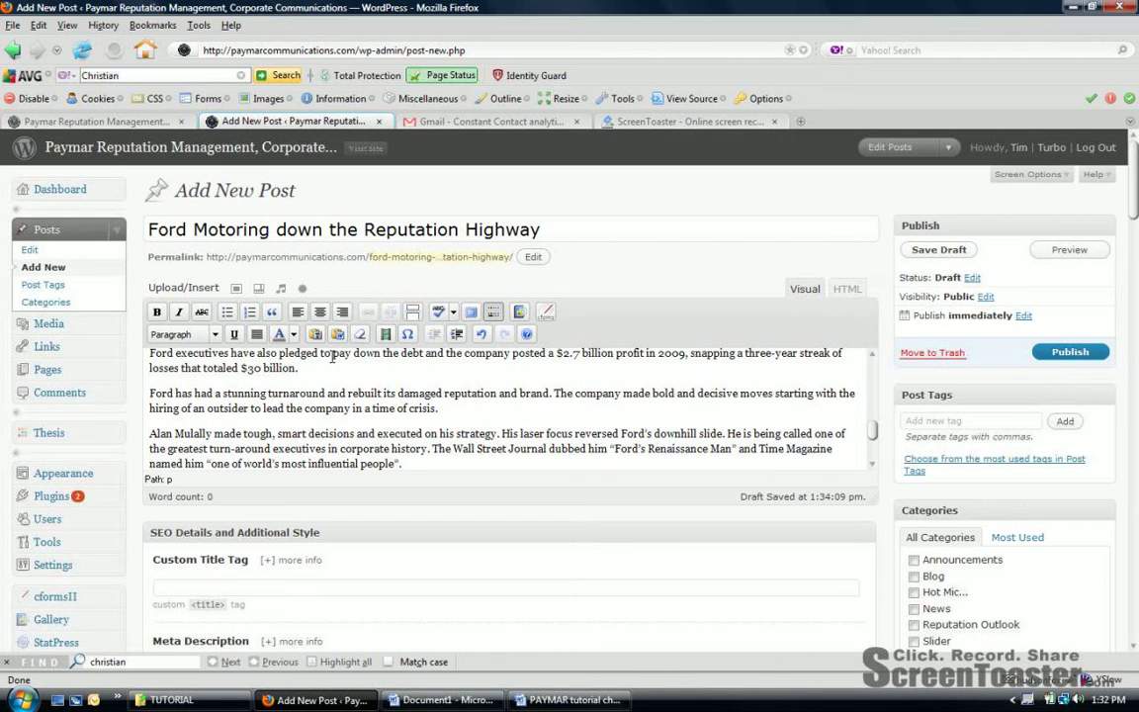
{"action": "scroll", "coordinate": [332, 358], "scroll_direction": "up", "scroll_amount": 2}
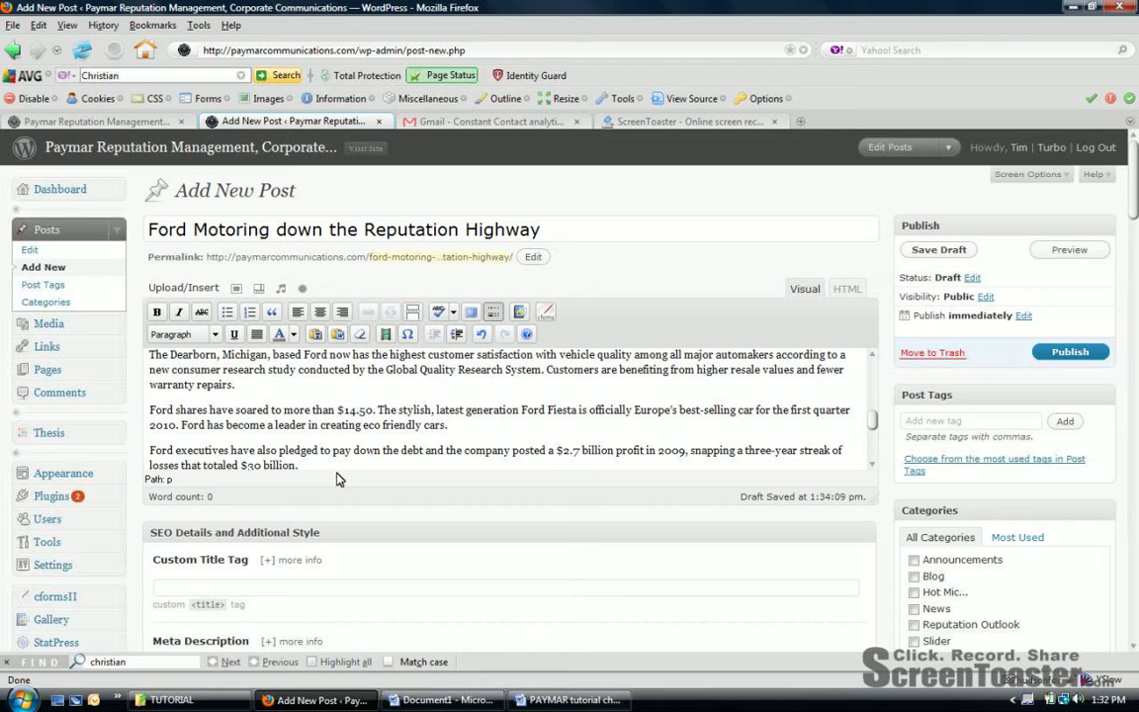
{"action": "key", "text": "Return"}
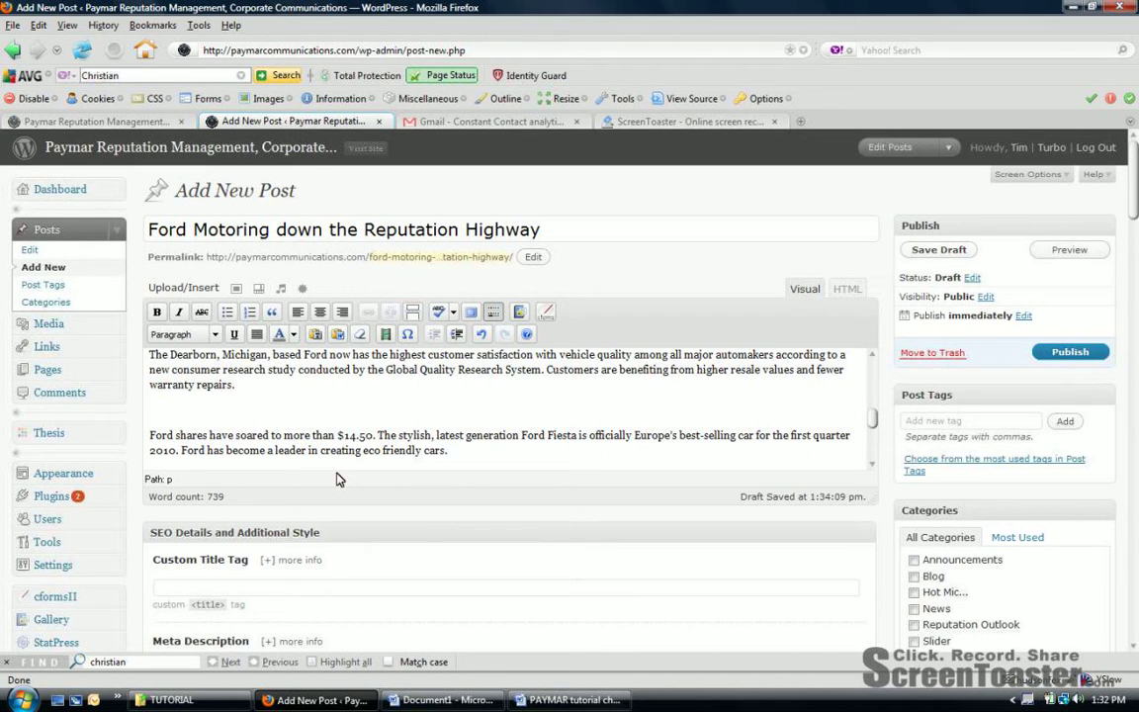
{"action": "key", "text": "BackSpace"}
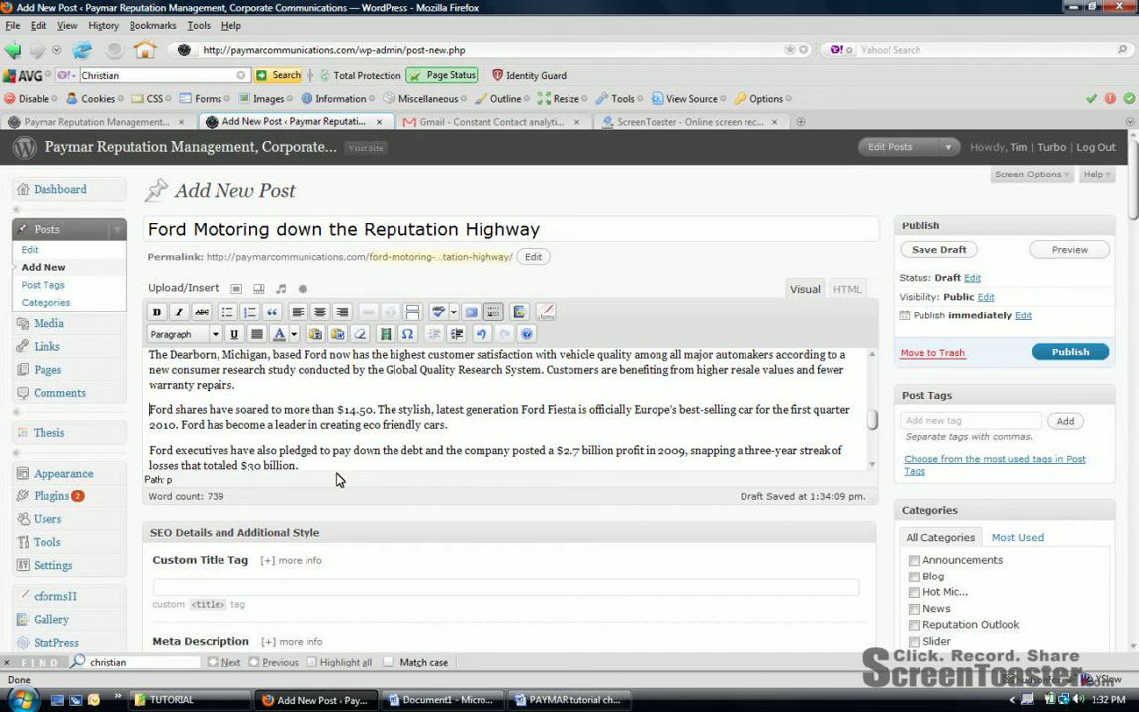
{"action": "scroll", "coordinate": [245, 401], "scroll_direction": "down", "scroll_amount": 2}
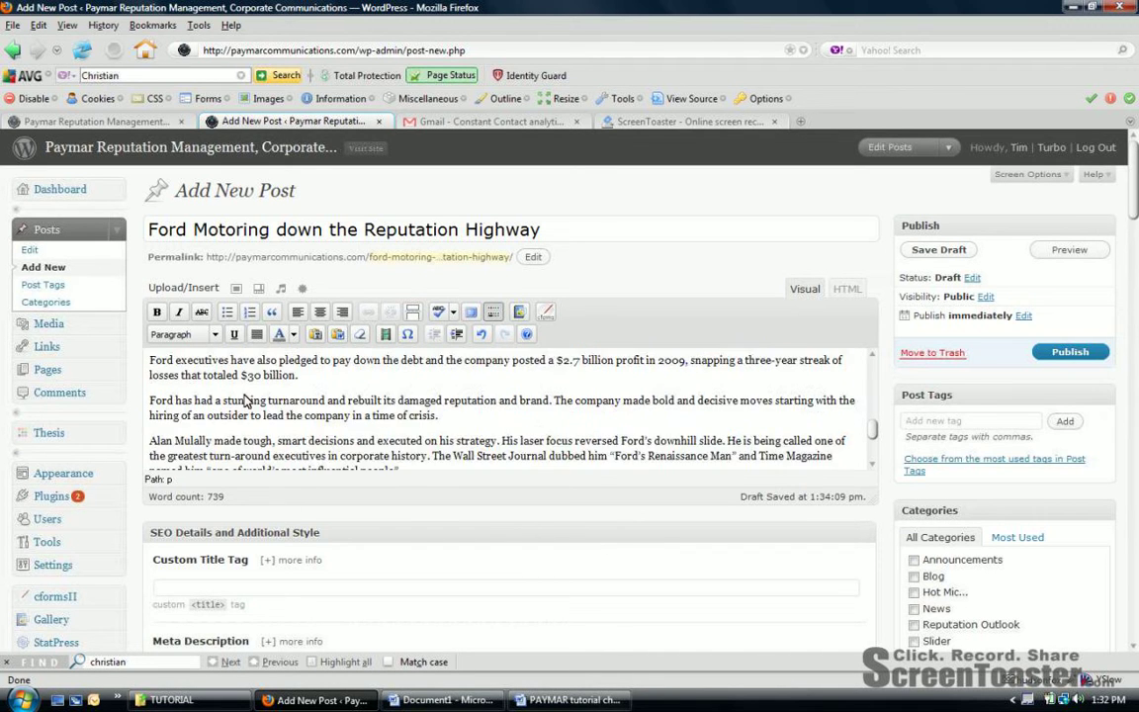
{"action": "scroll", "coordinate": [245, 400], "scroll_direction": "up", "scroll_amount": 5}
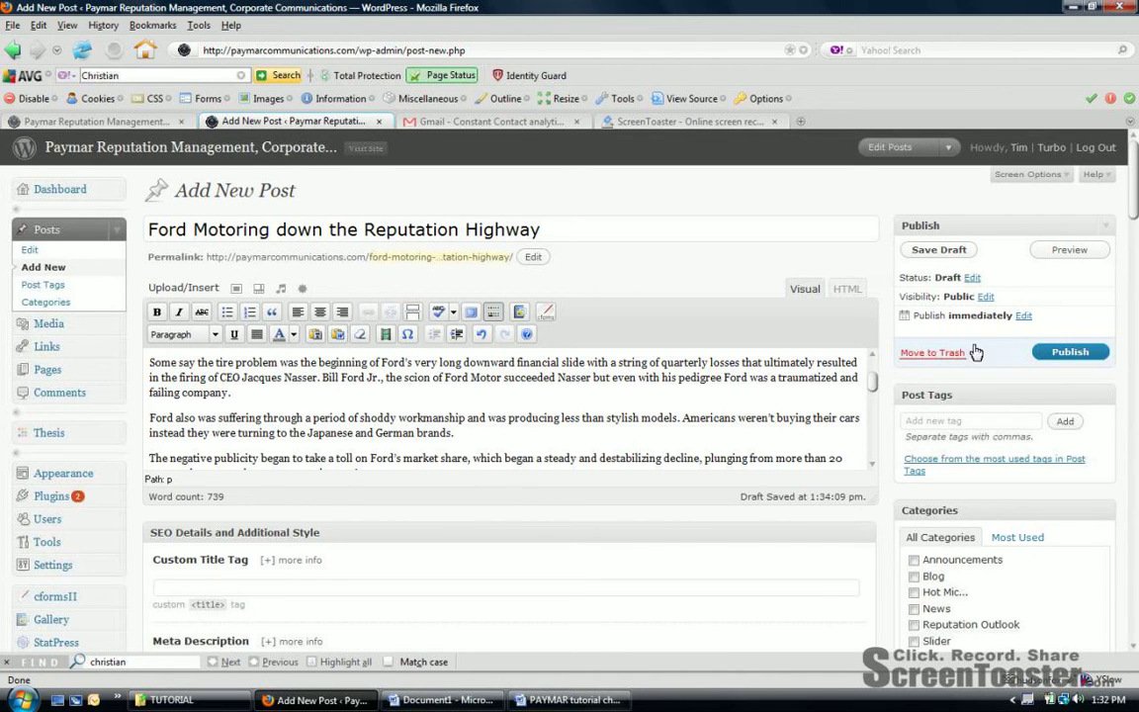
Save the post as a draft, append "tutorial" to its title and save the draft again.
{"action": "left_click", "coordinate": [942, 251]}
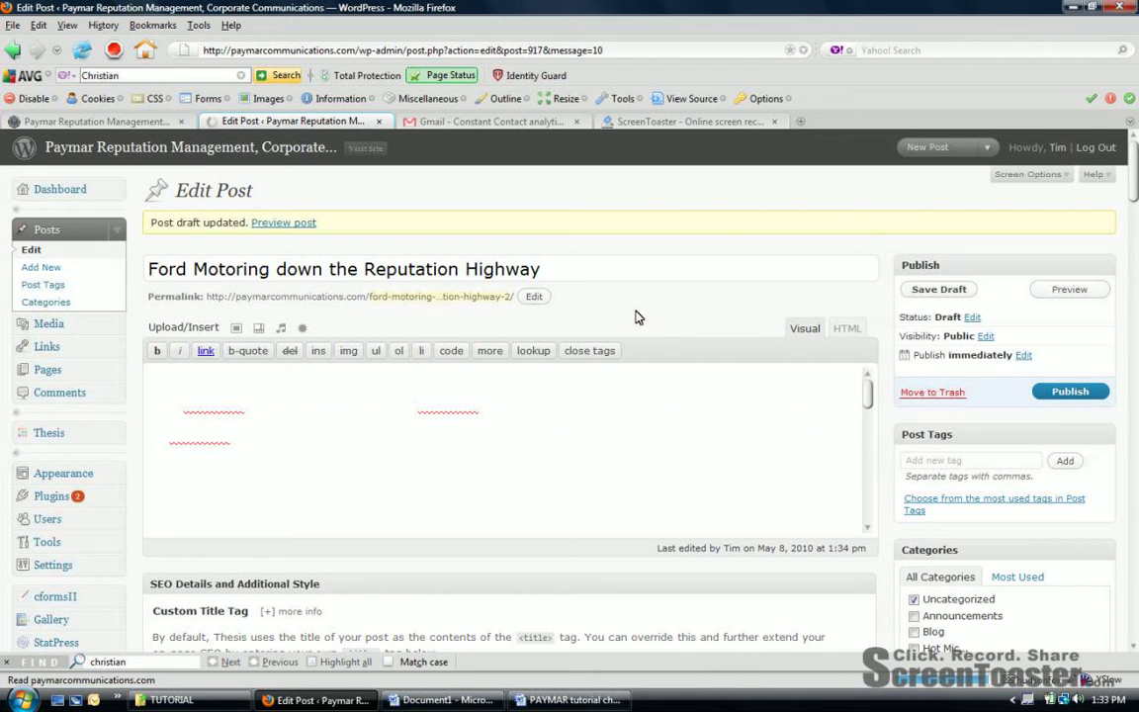
{"action": "left_click", "coordinate": [581, 273]}
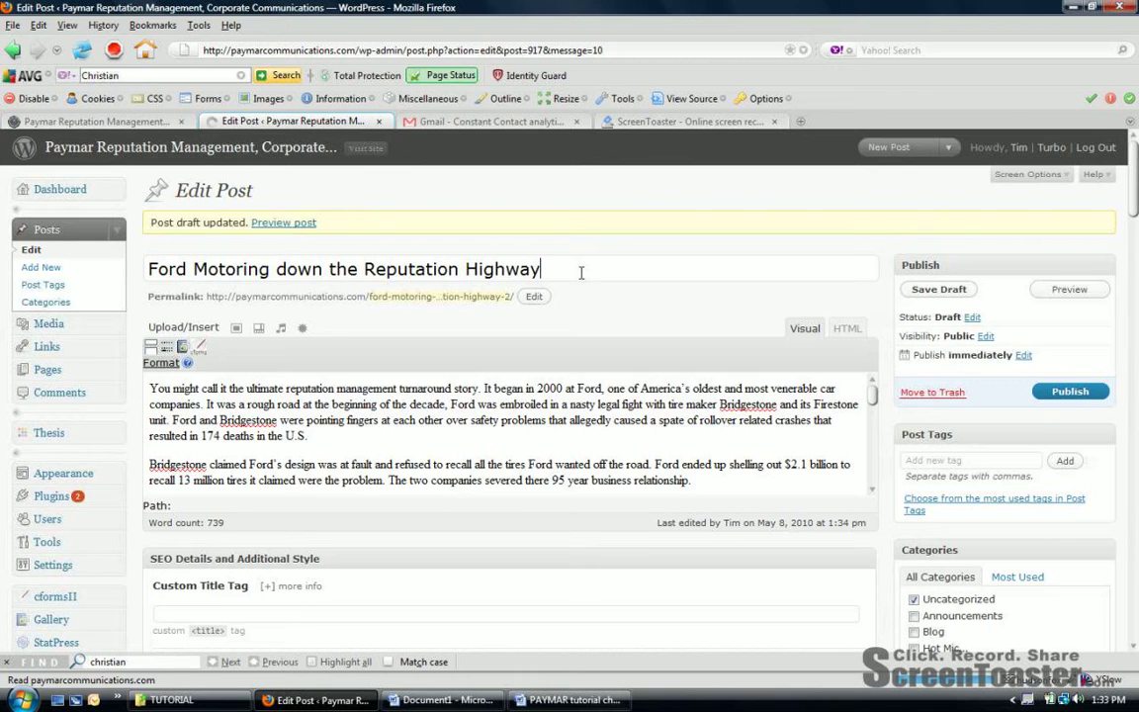
{"action": "type", "text": "tutorial"}
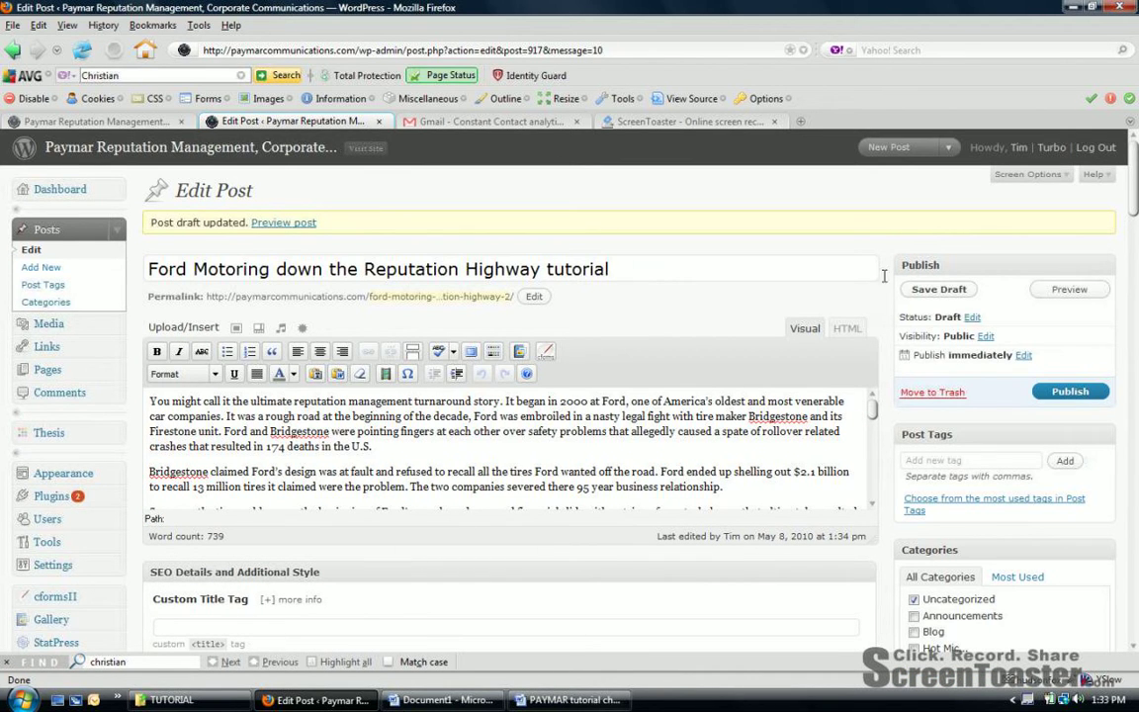
{"action": "left_click", "coordinate": [938, 289]}
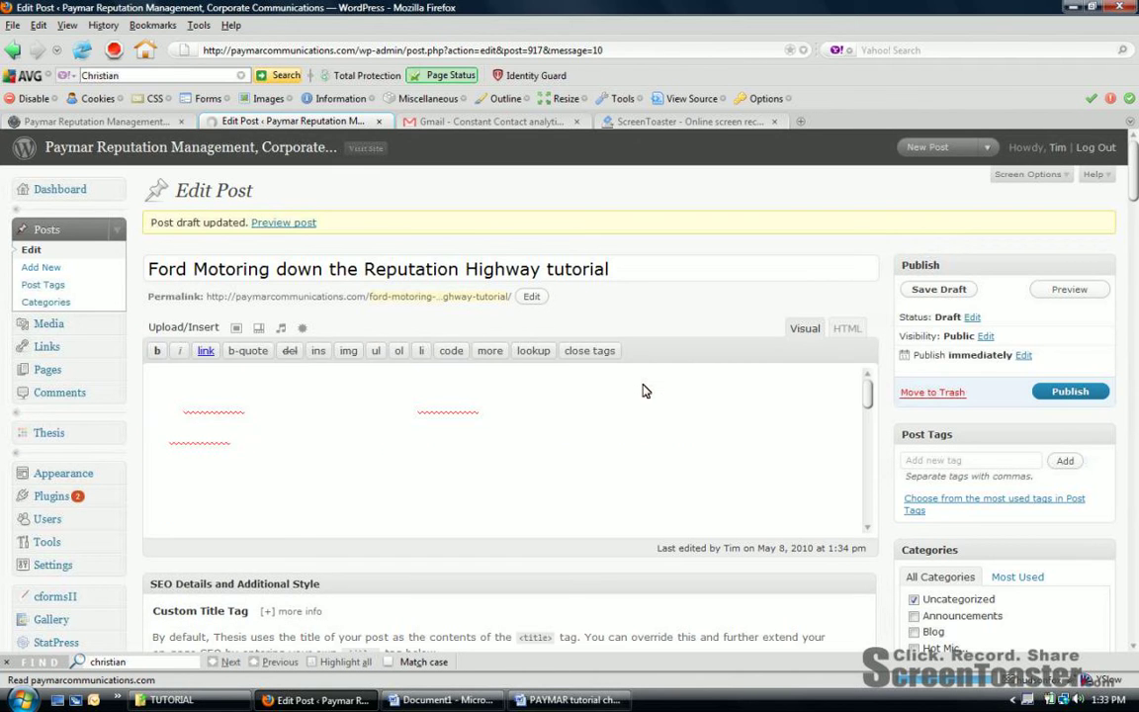
Look over the saved post's body text and the fields of its SEO Details and Additional Style section.
{"action": "scroll", "coordinate": [643, 384], "scroll_direction": "down", "scroll_amount": 2}
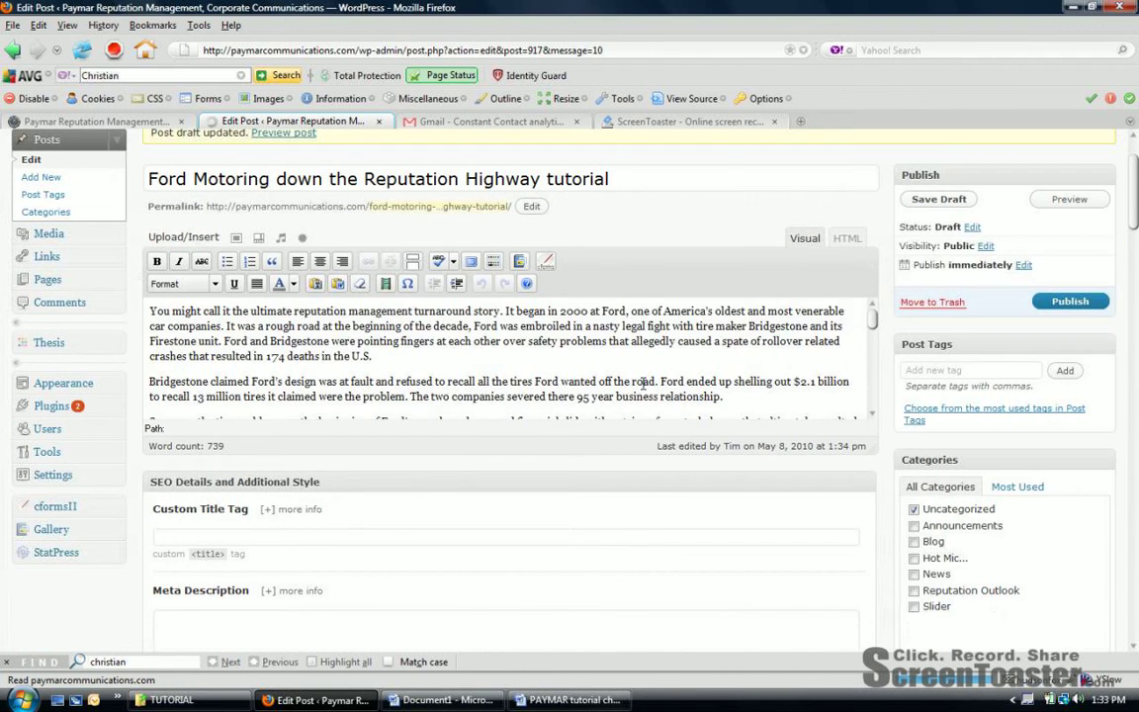
{"action": "scroll", "coordinate": [643, 384], "scroll_direction": "down", "scroll_amount": 2}
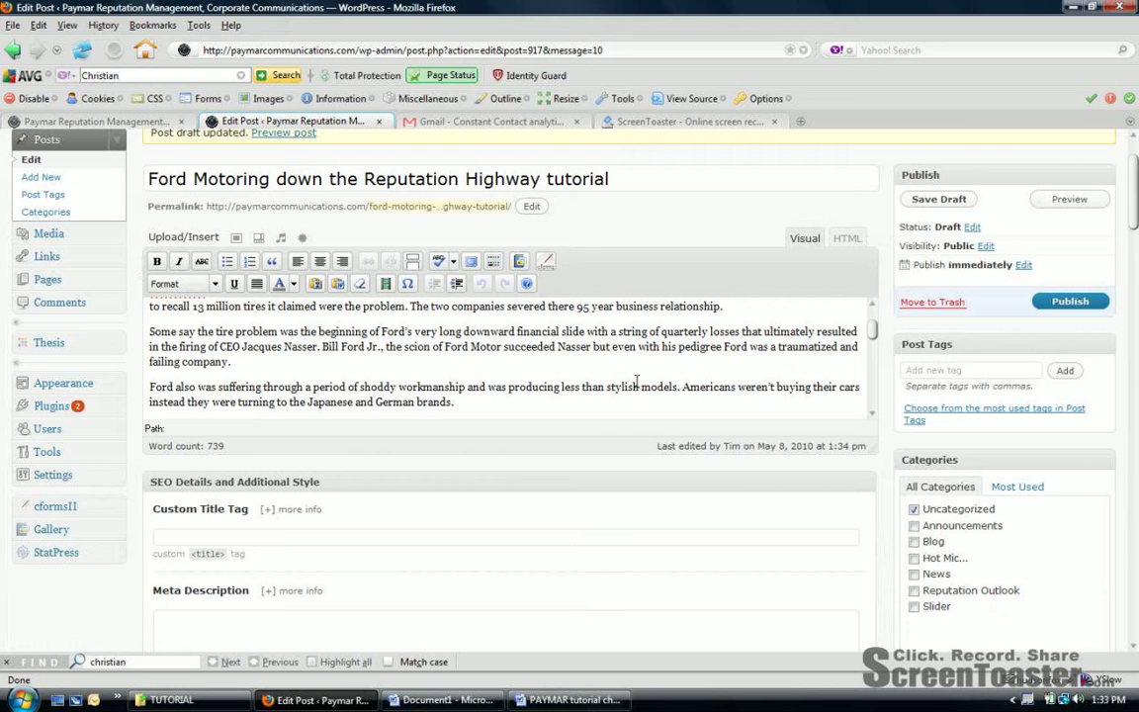
{"action": "scroll", "coordinate": [634, 383], "scroll_direction": "down", "scroll_amount": 3}
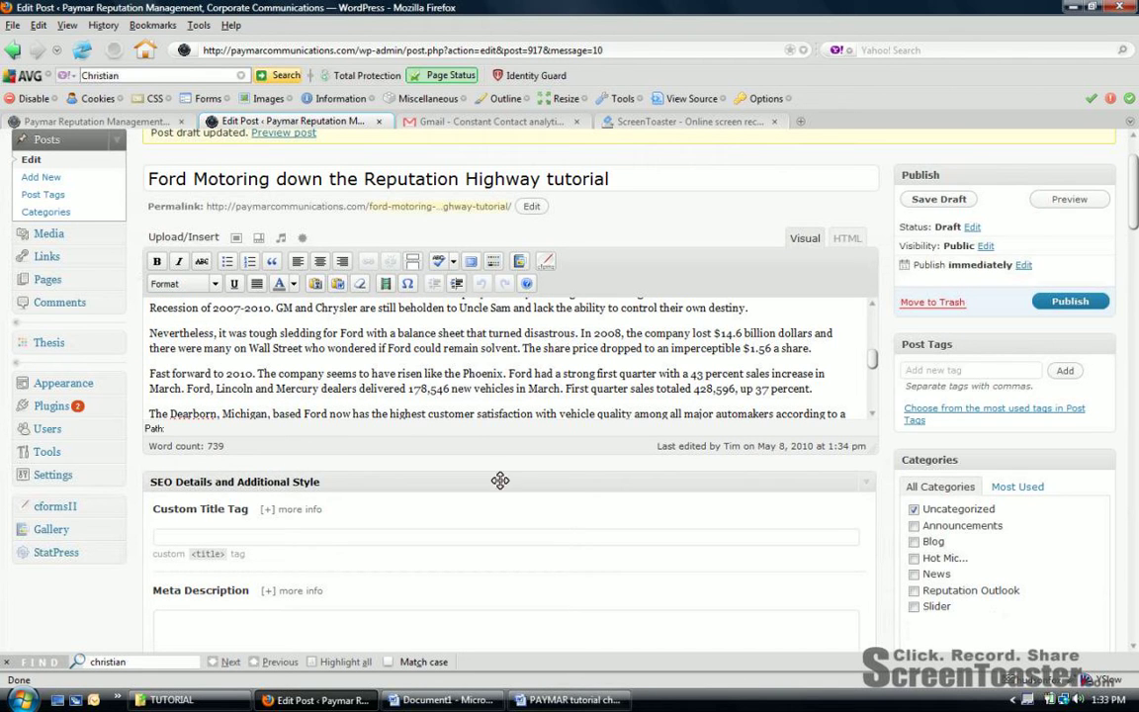
{"action": "scroll", "coordinate": [137, 462], "scroll_direction": "down", "scroll_amount": 4}
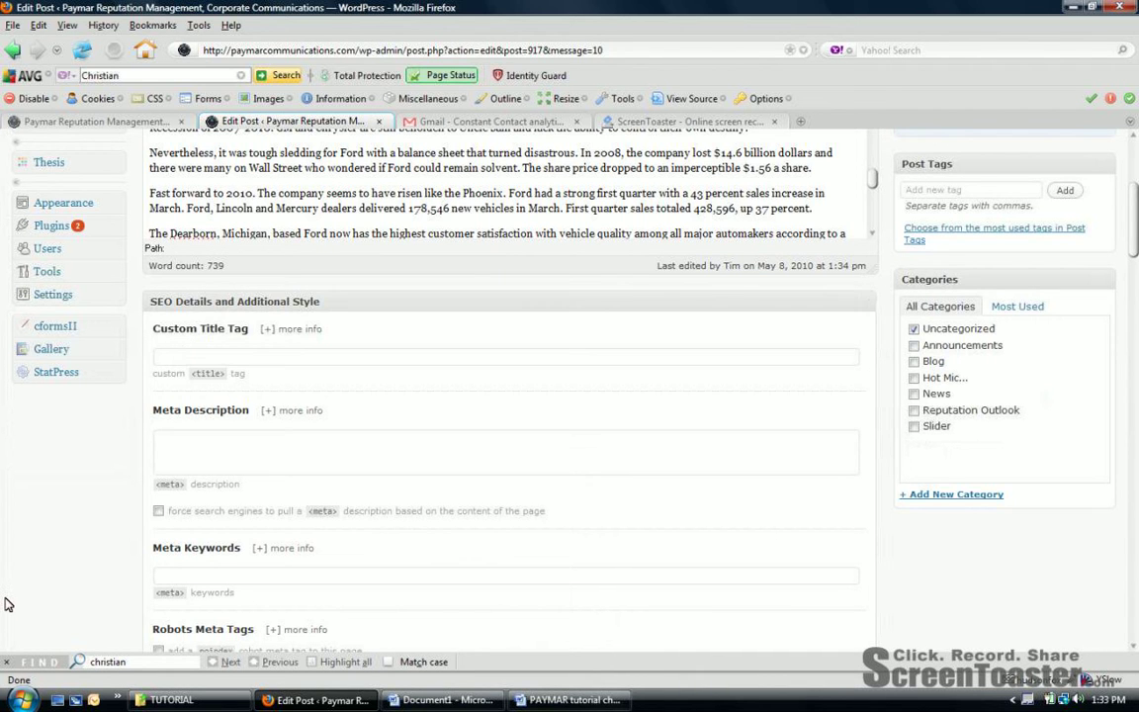
{"action": "scroll", "coordinate": [8, 603], "scroll_direction": "up", "scroll_amount": 2}
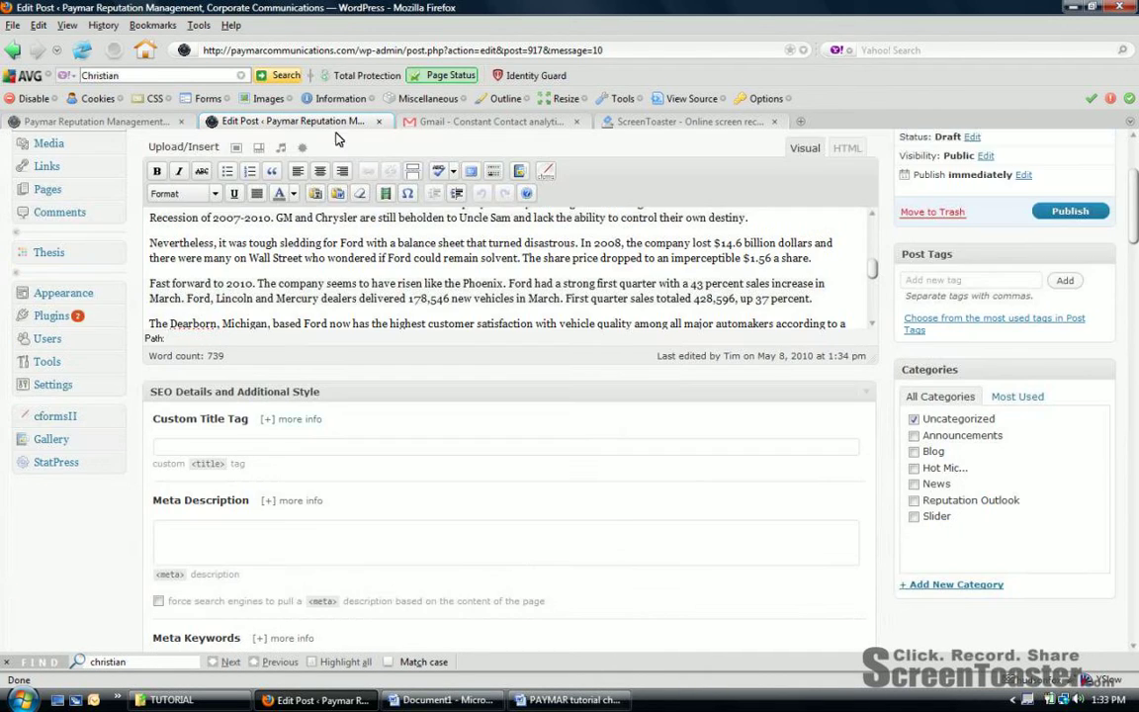
View the Paymar Communications home page in its browser tab and return to the post being edited.
{"action": "left_click", "coordinate": [112, 119]}
{"action": "scroll", "coordinate": [172, 494], "scroll_direction": "down", "scroll_amount": 3}
{"action": "scroll", "coordinate": [171, 494], "scroll_direction": "up", "scroll_amount": 3}
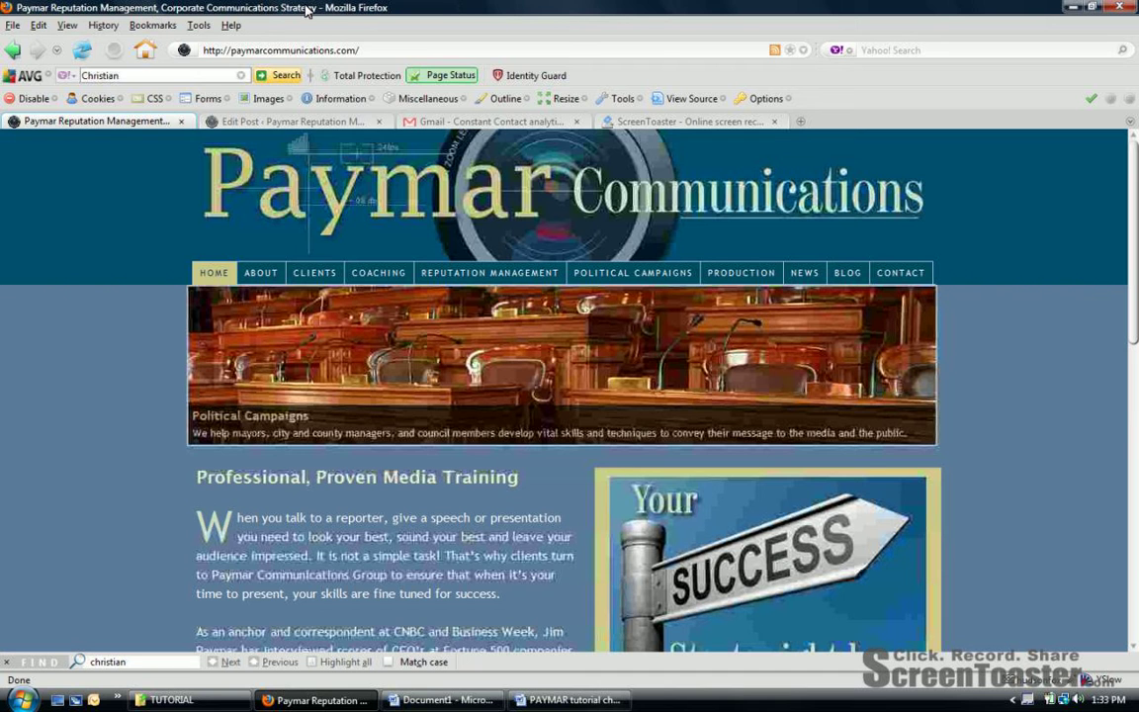
{"action": "left_click", "coordinate": [313, 119]}
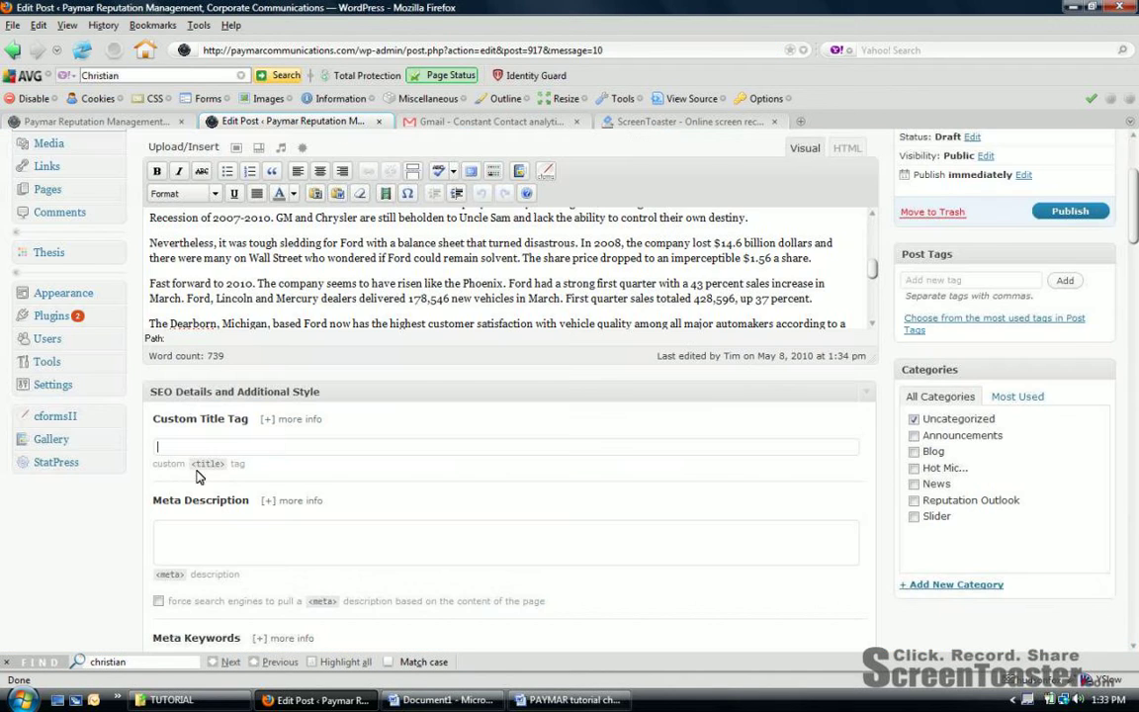
Copy the full post title into the SEO Custom Title Tag field and keep the current Windows color scheme with the ask-again option.
{"action": "scroll", "coordinate": [109, 473], "scroll_direction": "up", "scroll_amount": 3}
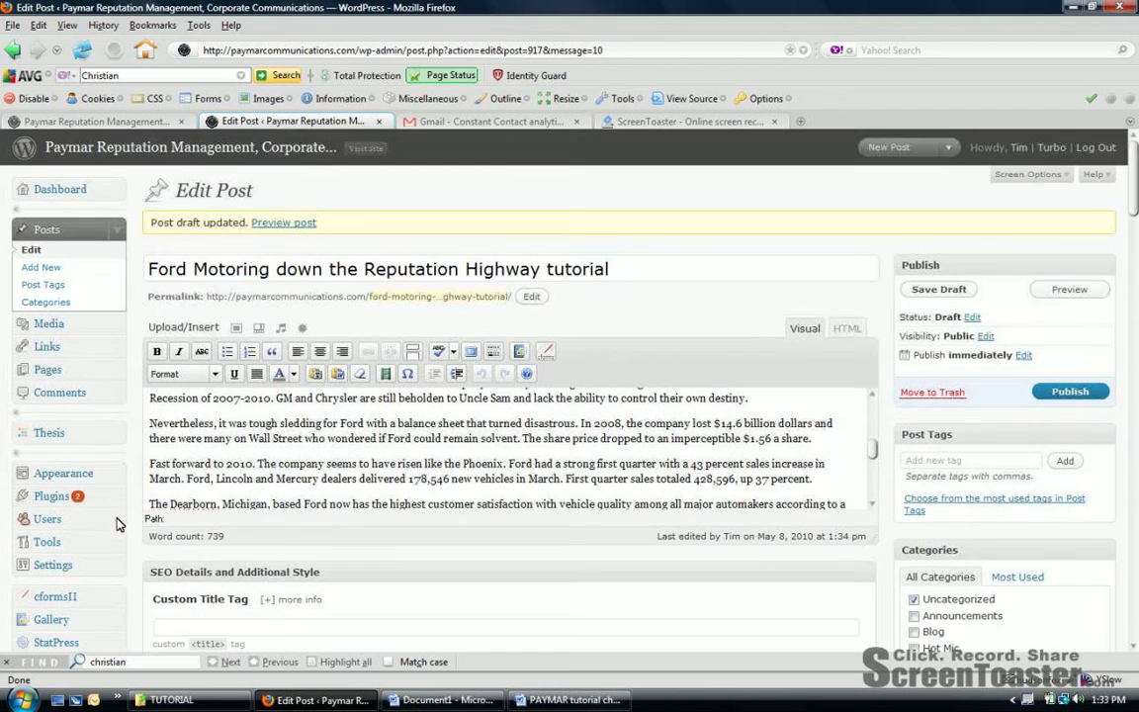
{"action": "left_click_drag", "start_coordinate": [613, 268], "coordinate": [139, 269]}
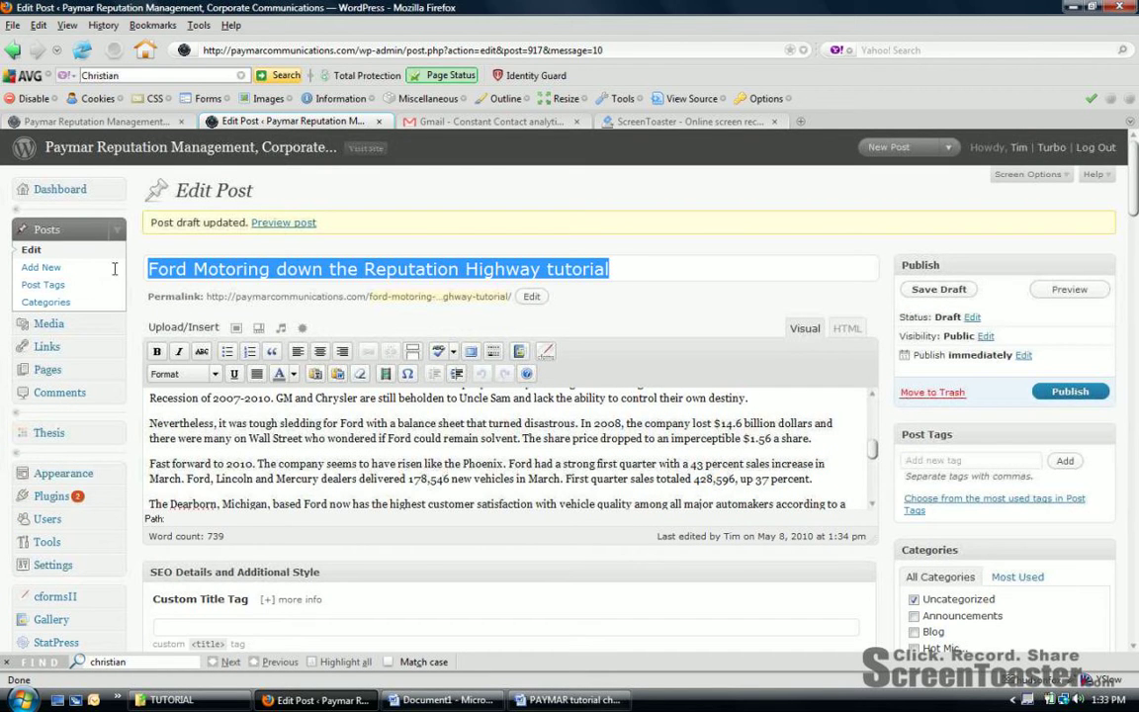
{"action": "right_click", "coordinate": [230, 267]}
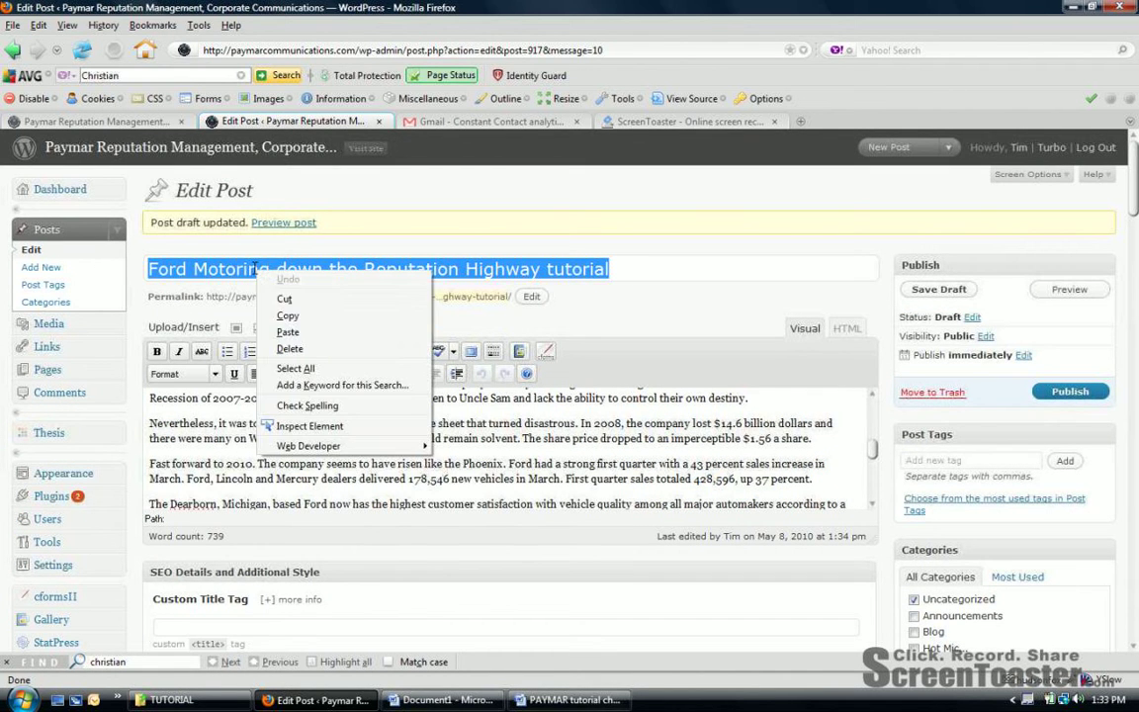
{"action": "left_click", "coordinate": [306, 316]}
{"action": "left_click", "coordinate": [129, 573]}
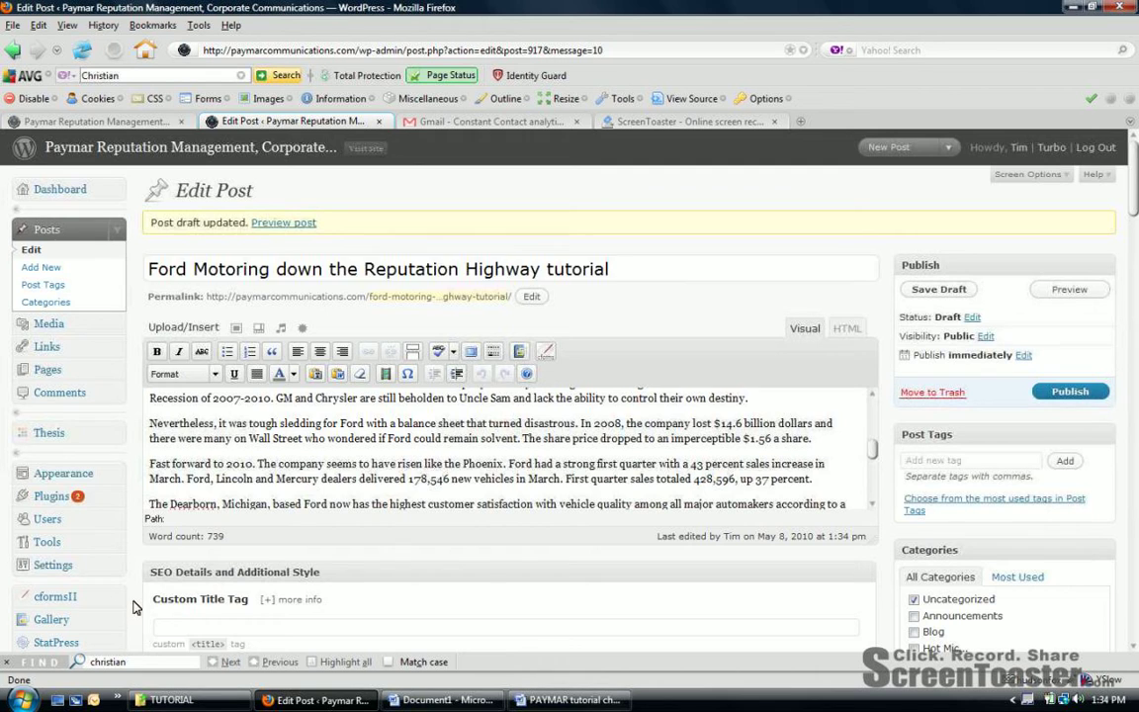
{"action": "scroll", "coordinate": [135, 607], "scroll_direction": "down", "scroll_amount": 2}
{"action": "scroll", "coordinate": [135, 607], "scroll_direction": "down", "scroll_amount": 6}
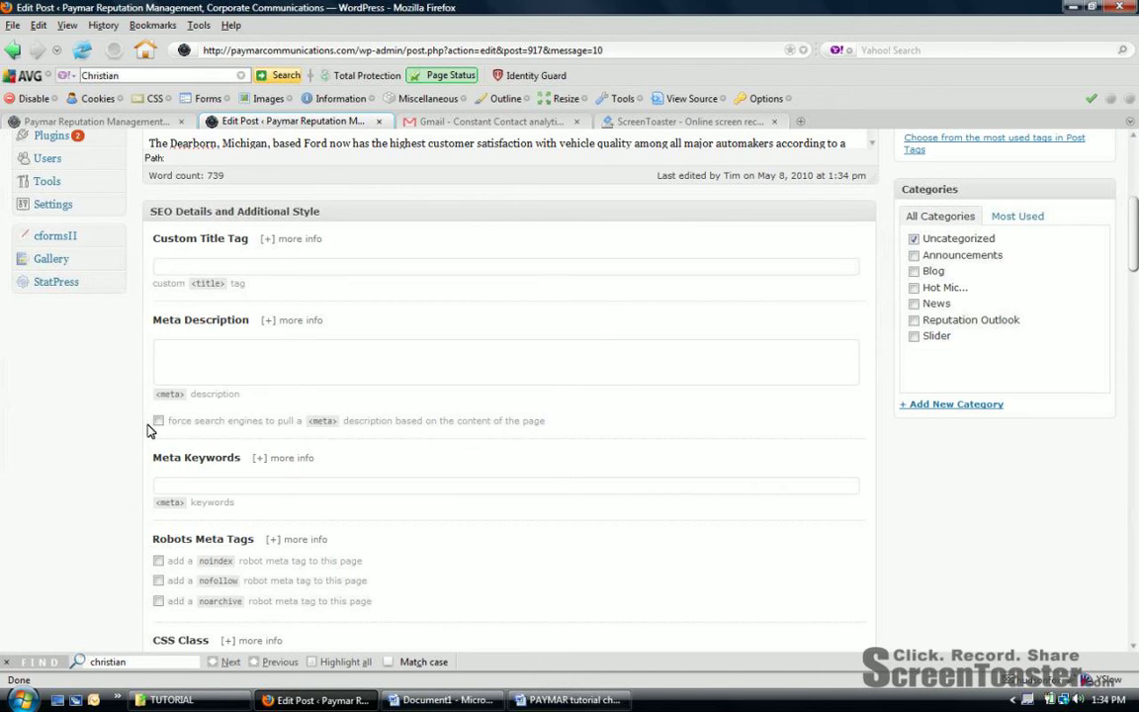
{"action": "right_click", "coordinate": [171, 268]}
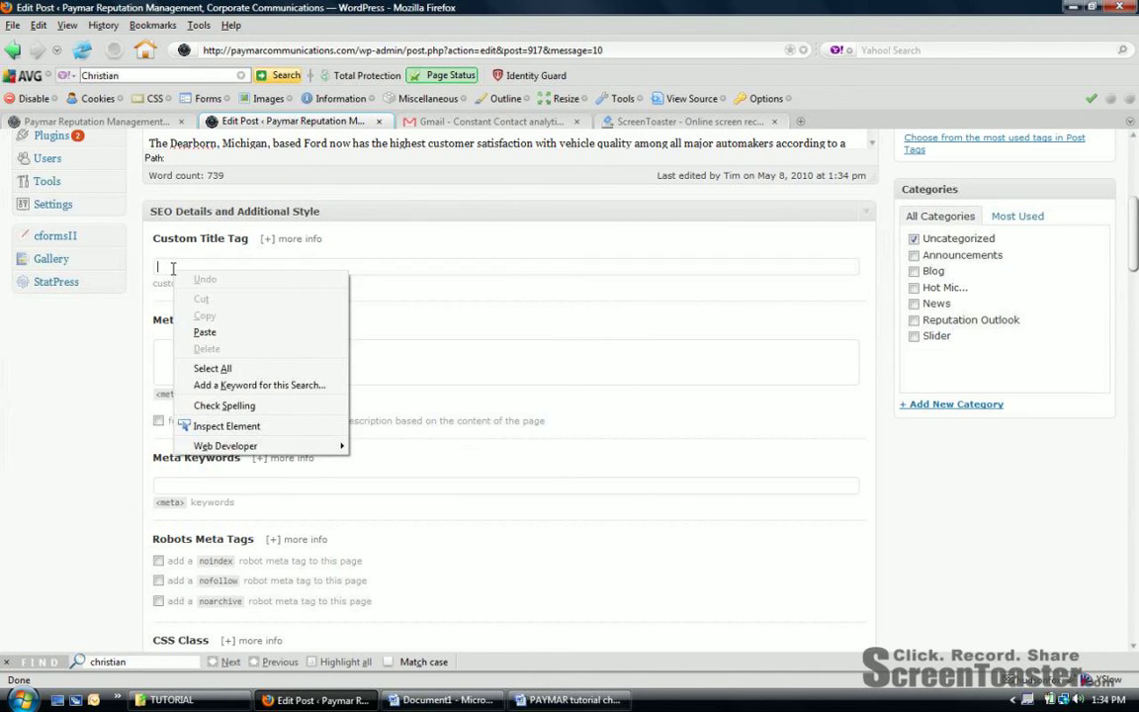
{"action": "left_click", "coordinate": [276, 334]}
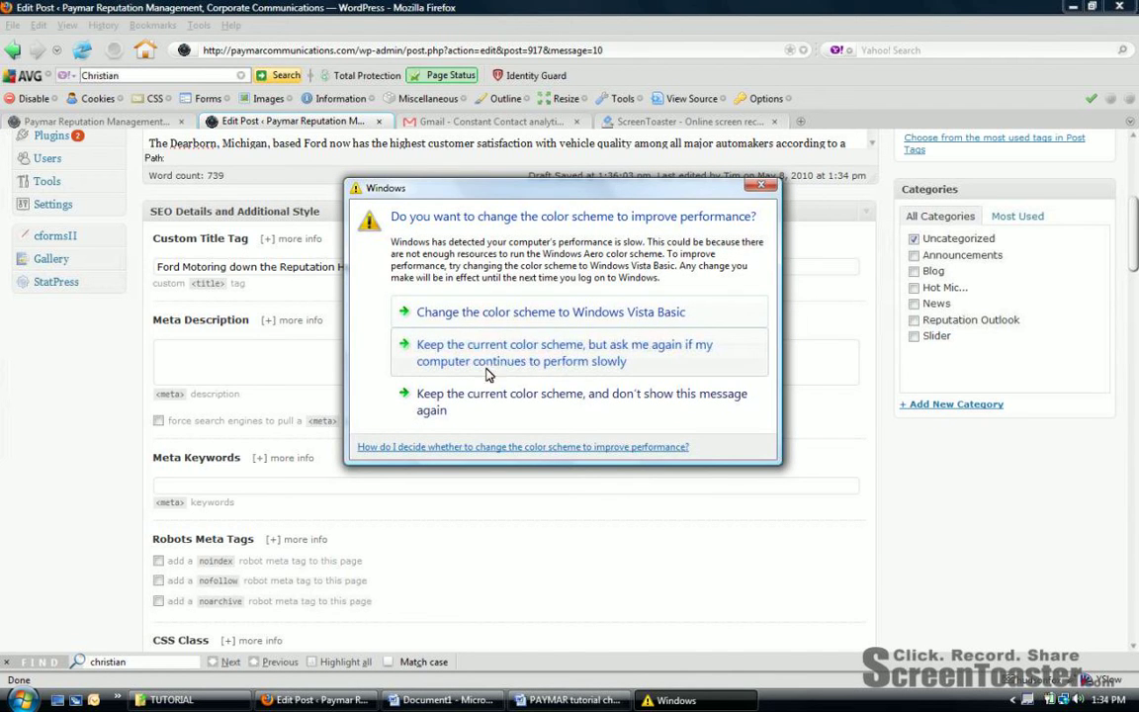
{"action": "left_click", "coordinate": [513, 362]}
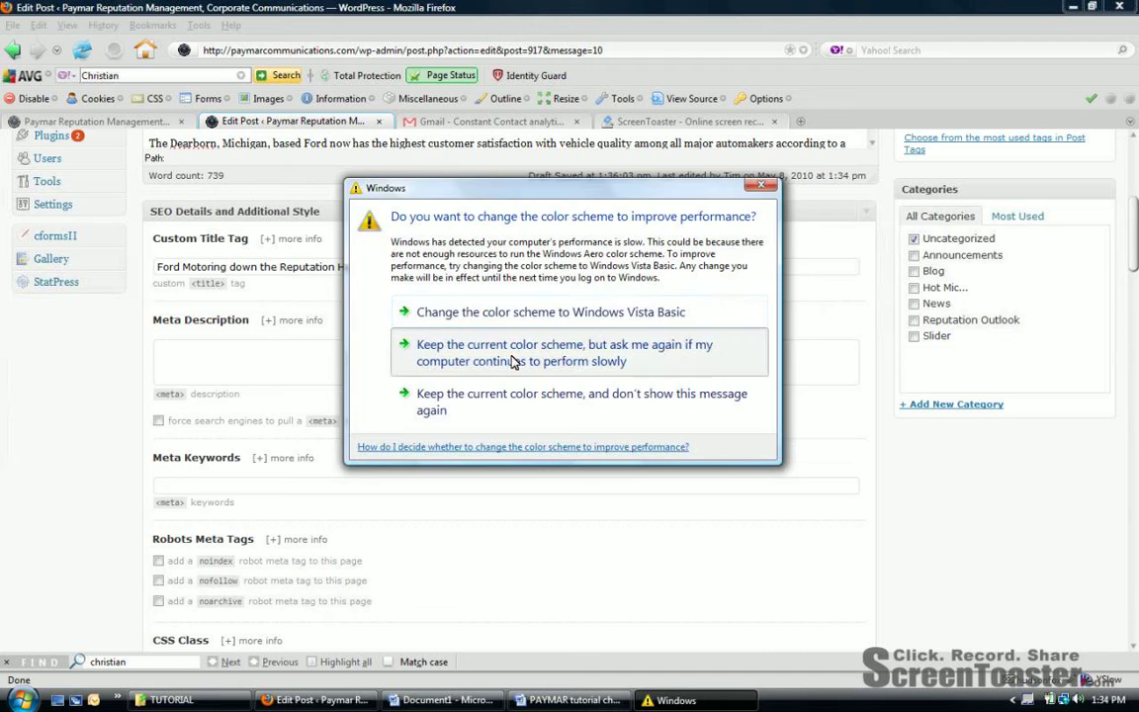
Copy the full opening paragraph of the post body, from "You might call it" through "deaths in the U.S.".
{"action": "left_click", "coordinate": [171, 344]}
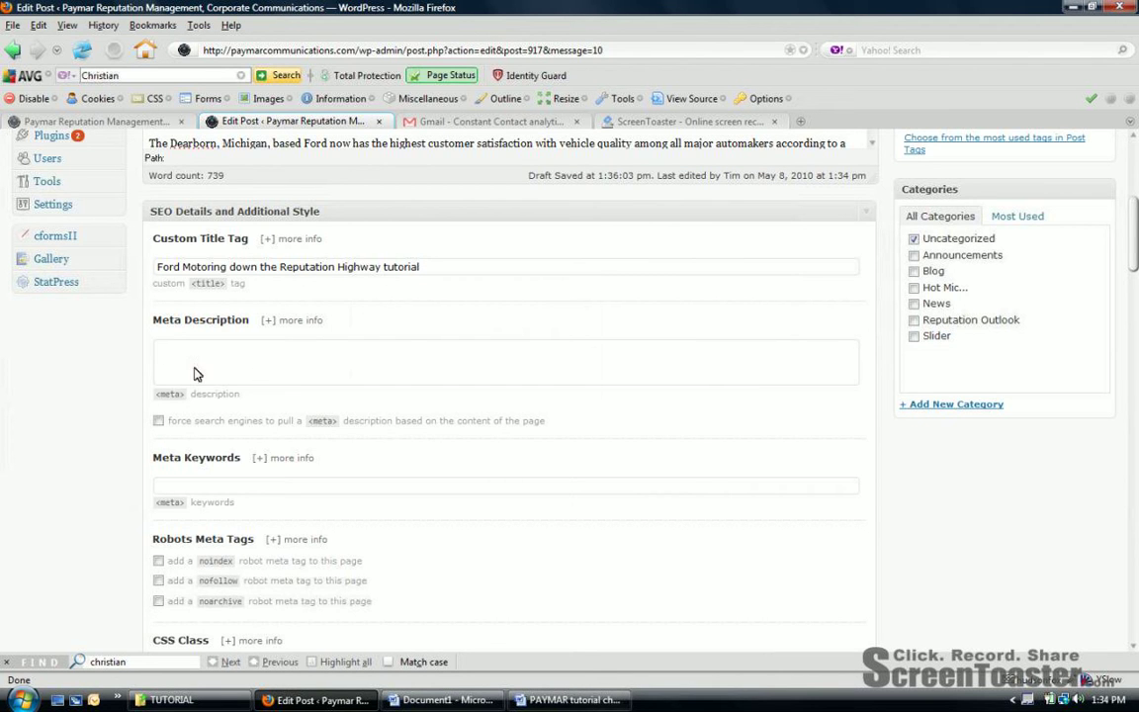
{"action": "scroll", "coordinate": [27, 490], "scroll_direction": "up", "scroll_amount": 3}
{"action": "scroll", "coordinate": [27, 490], "scroll_direction": "up", "scroll_amount": 2}
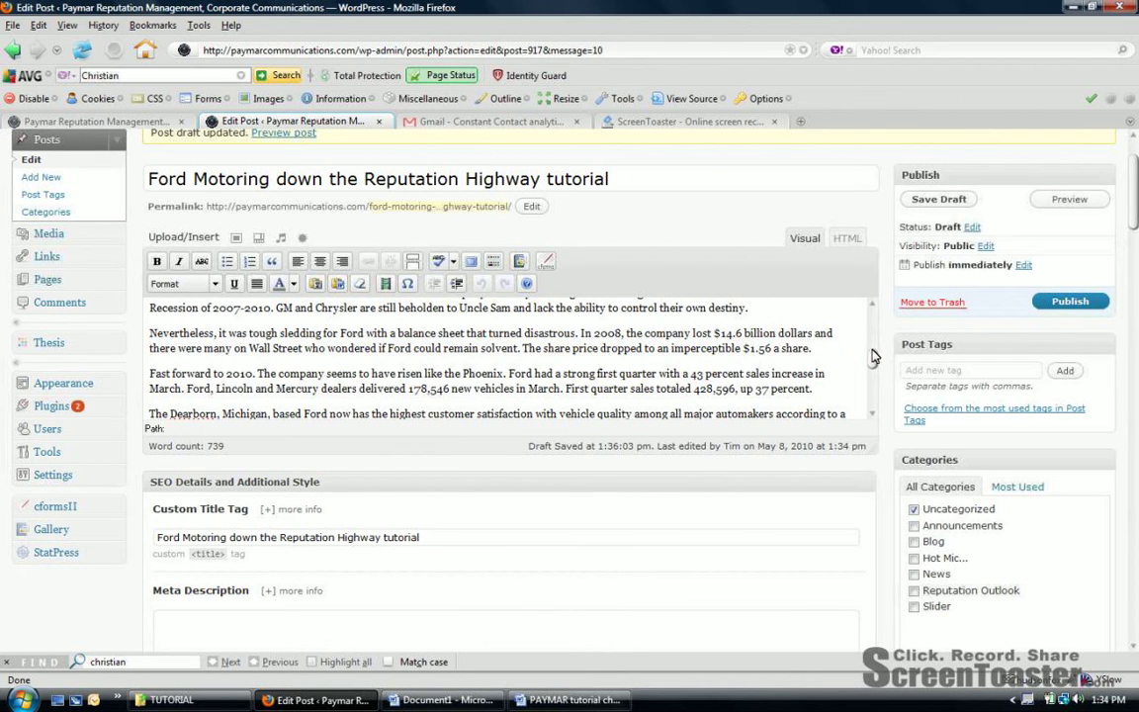
{"action": "left_click_drag", "start_coordinate": [873, 358], "coordinate": [880, 318]}
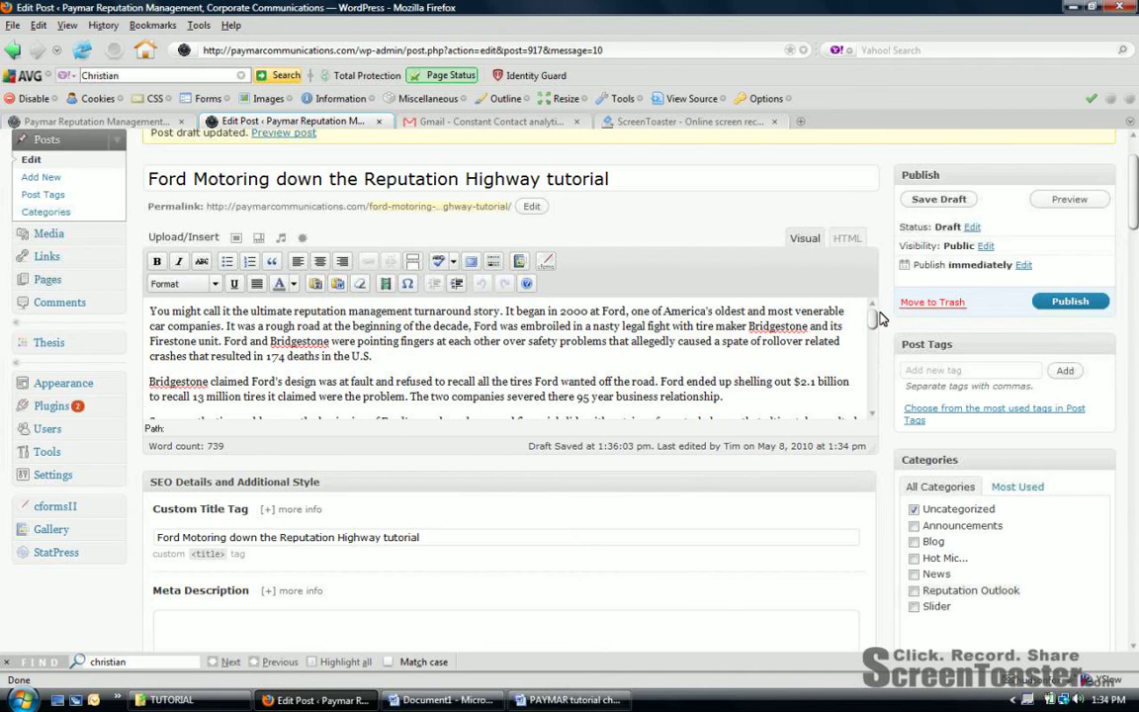
{"action": "left_click", "coordinate": [176, 319]}
{"action": "left_click_drag", "start_coordinate": [151, 313], "coordinate": [287, 339]}
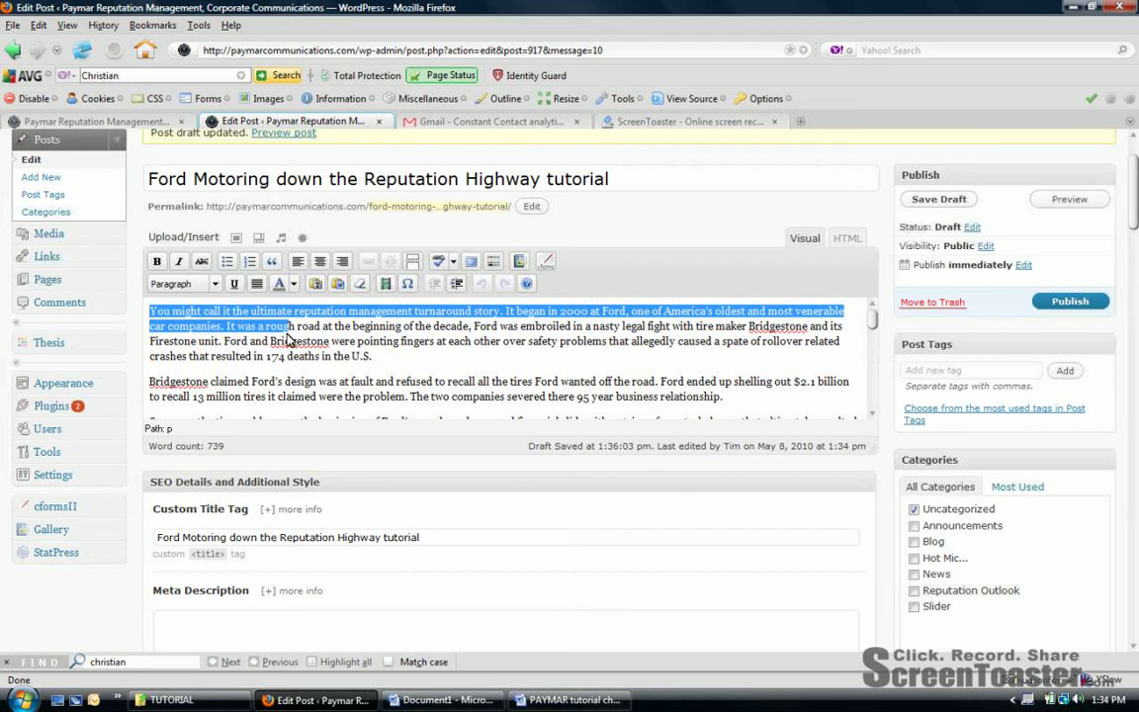
{"action": "left_click_drag", "start_coordinate": [287, 338], "coordinate": [373, 361]}
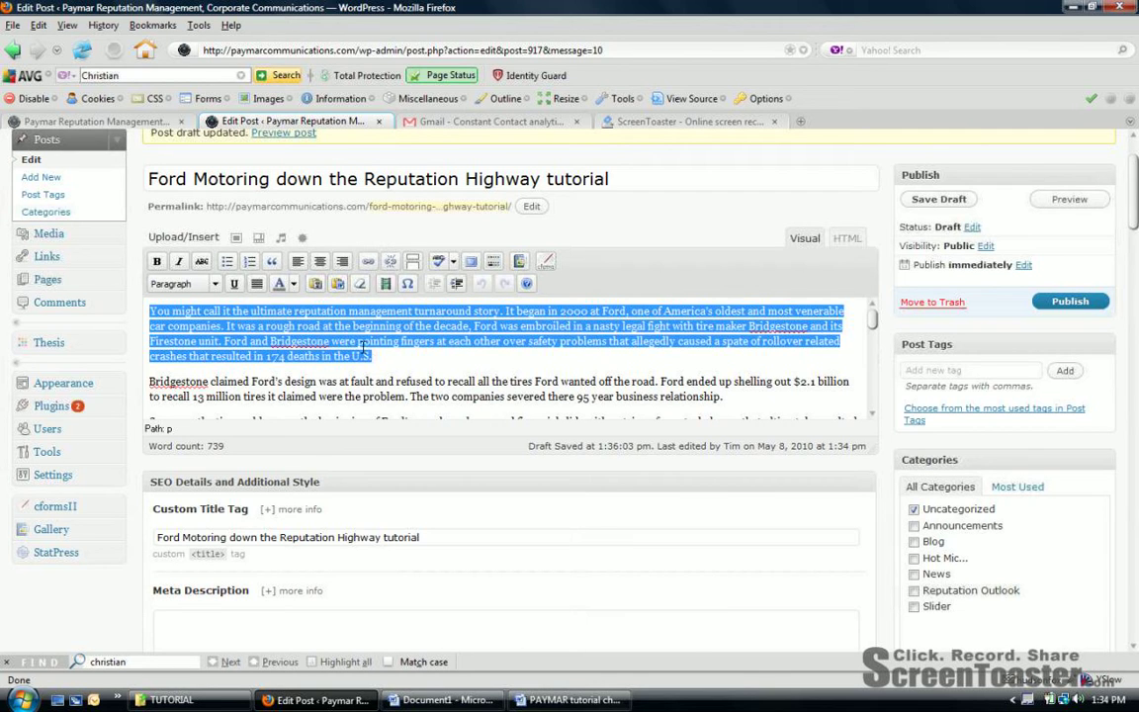
{"action": "left_click", "coordinate": [385, 344]}
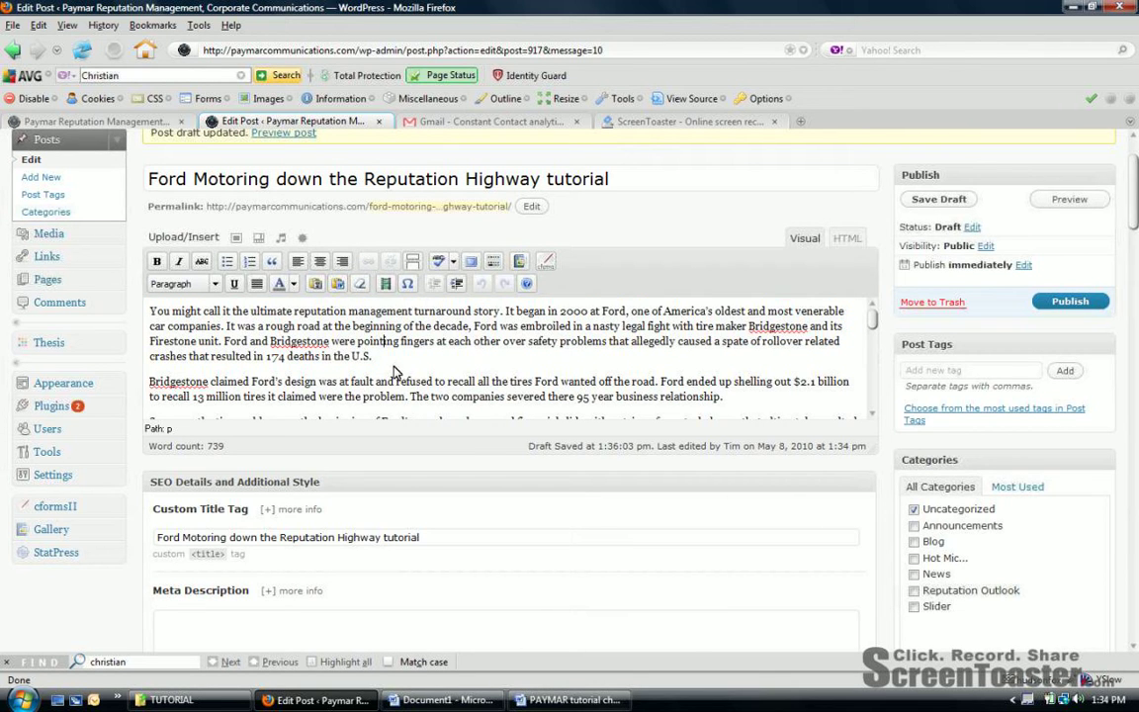
{"action": "left_click_drag", "start_coordinate": [151, 312], "coordinate": [374, 359]}
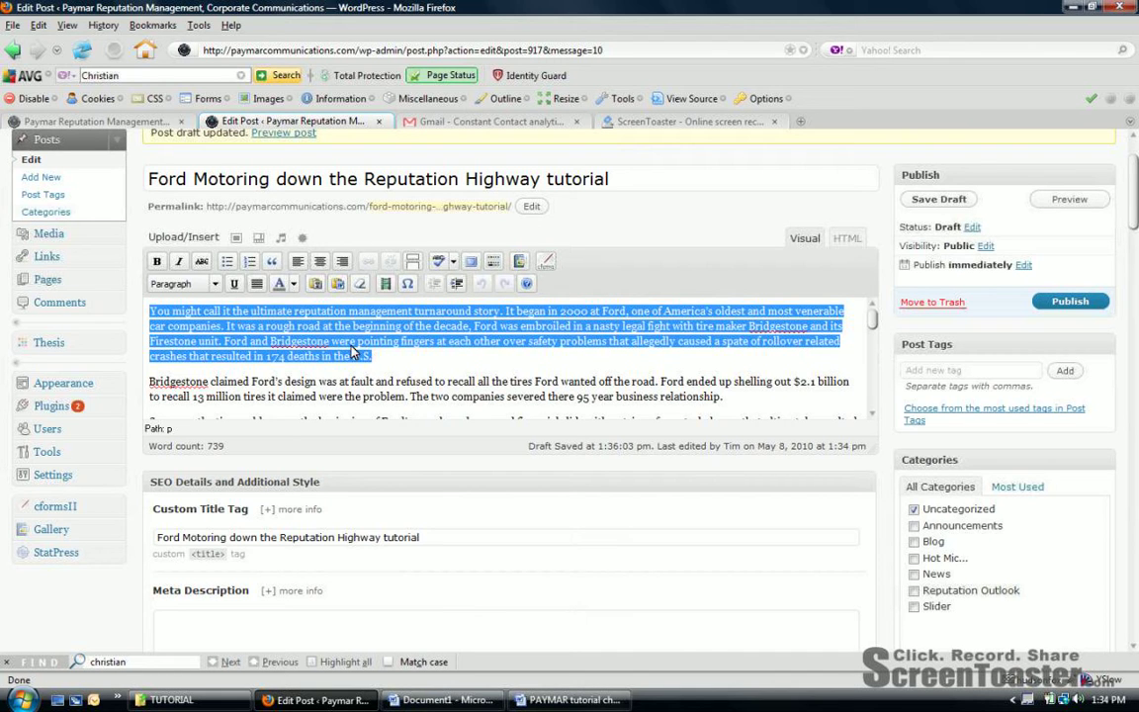
{"action": "right_click", "coordinate": [334, 334]}
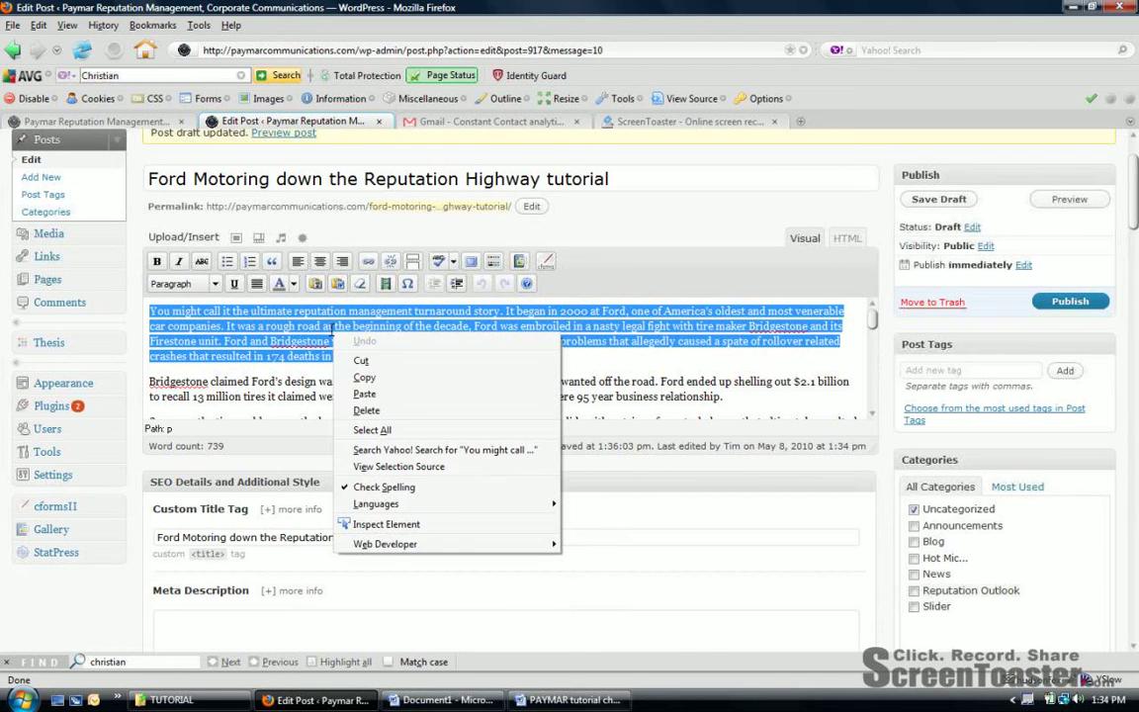
{"action": "left_click", "coordinate": [364, 377]}
Paste the copied opening paragraph into the post's SEO Meta Description field.
{"action": "left_click", "coordinate": [112, 593]}
{"action": "scroll", "coordinate": [112, 593], "scroll_direction": "down", "scroll_amount": 5}
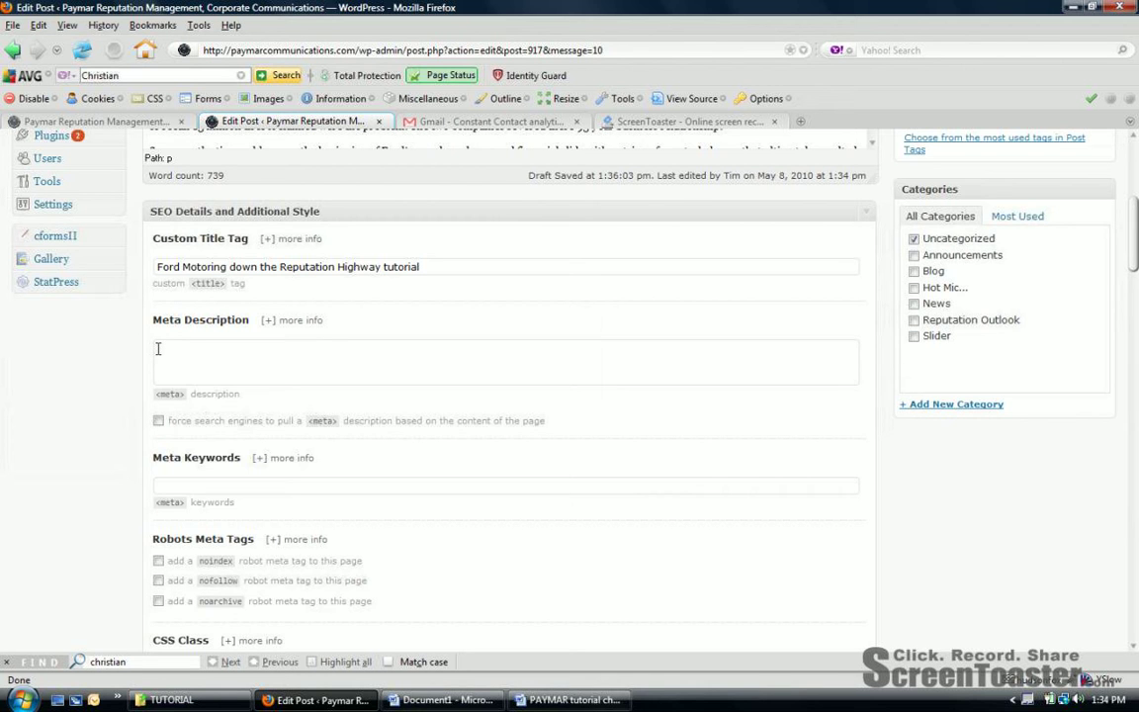
{"action": "right_click", "coordinate": [158, 348]}
{"action": "left_click", "coordinate": [193, 409]}
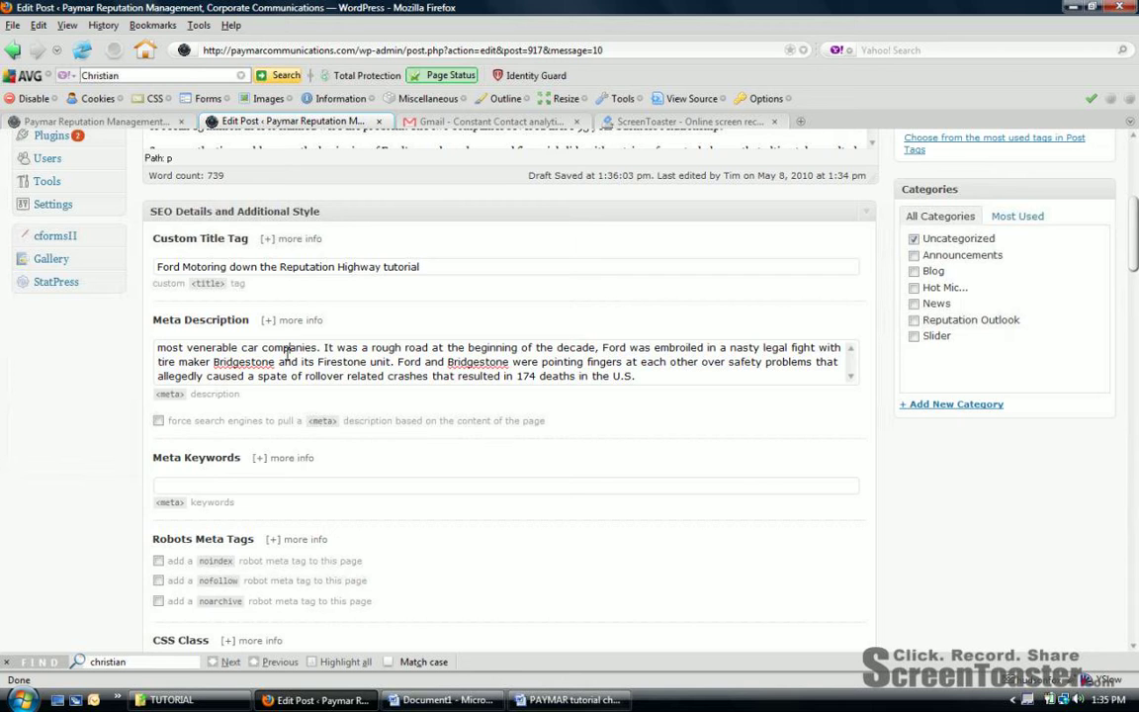
Copy the entire Meta Description text into the Excerpt field, keeping the current Windows color scheme with the ask-again option.
{"action": "key", "text": "ctrl+a"}
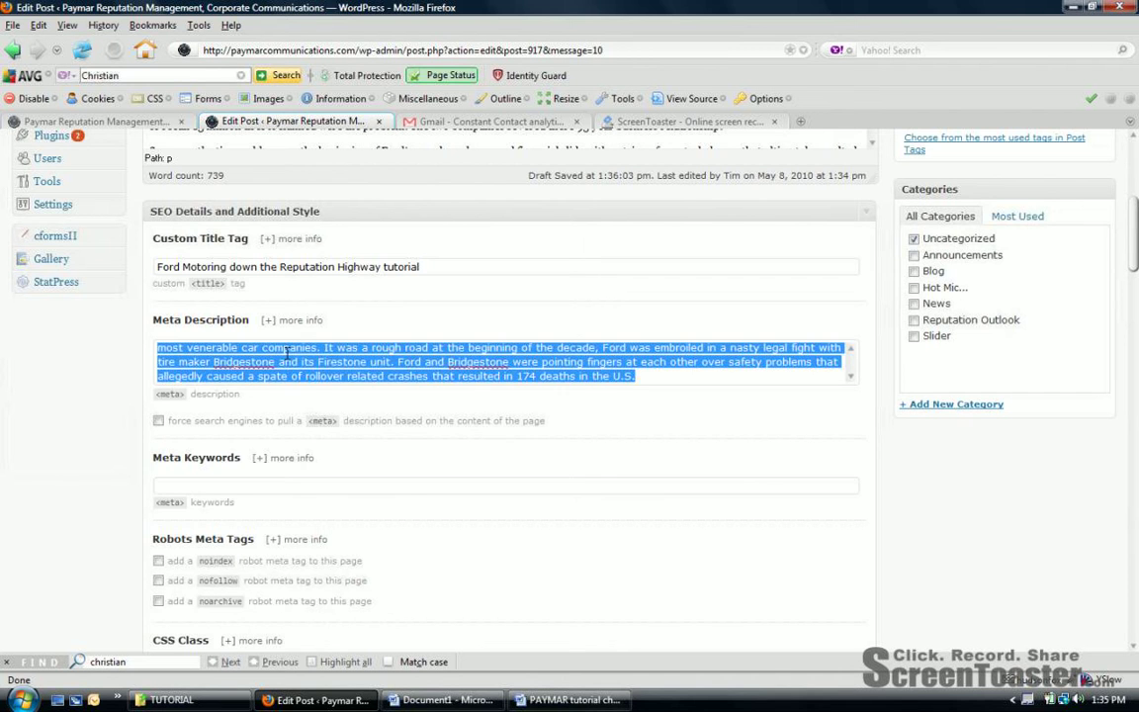
{"action": "right_click", "coordinate": [288, 354]}
{"action": "left_click", "coordinate": [348, 402]}
{"action": "left_click", "coordinate": [86, 498]}
{"action": "scroll", "coordinate": [86, 498], "scroll_direction": "down", "scroll_amount": 15}
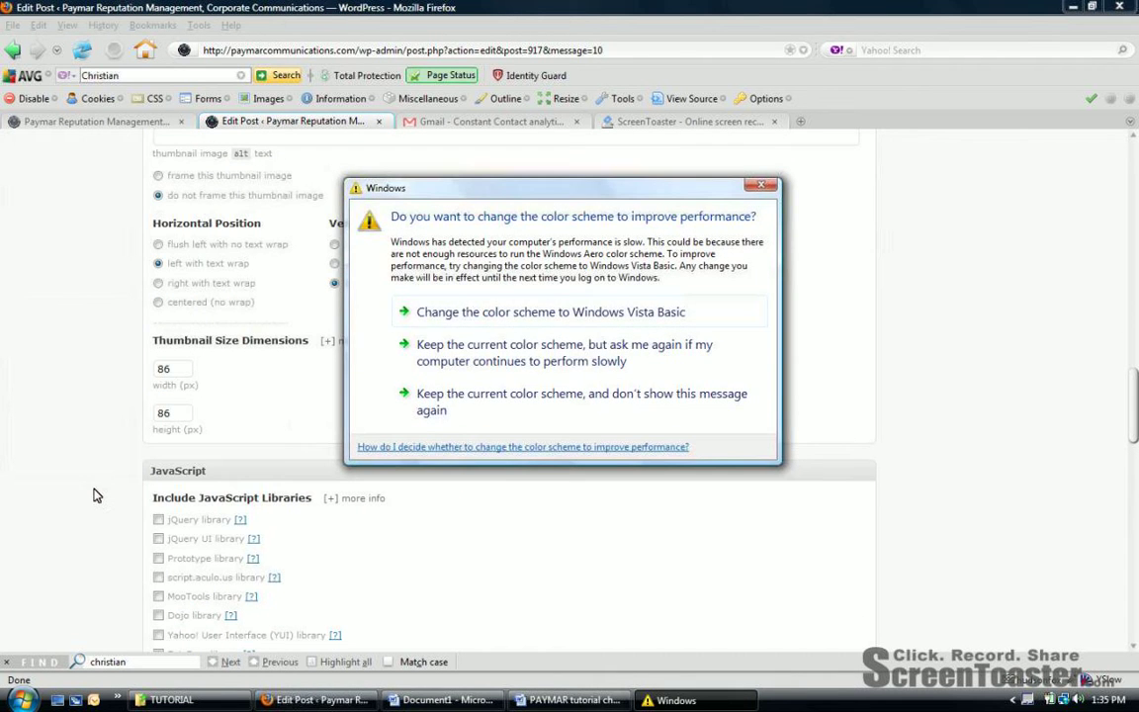
{"action": "left_click", "coordinate": [465, 341]}
{"action": "scroll", "coordinate": [40, 470], "scroll_direction": "down", "scroll_amount": 10}
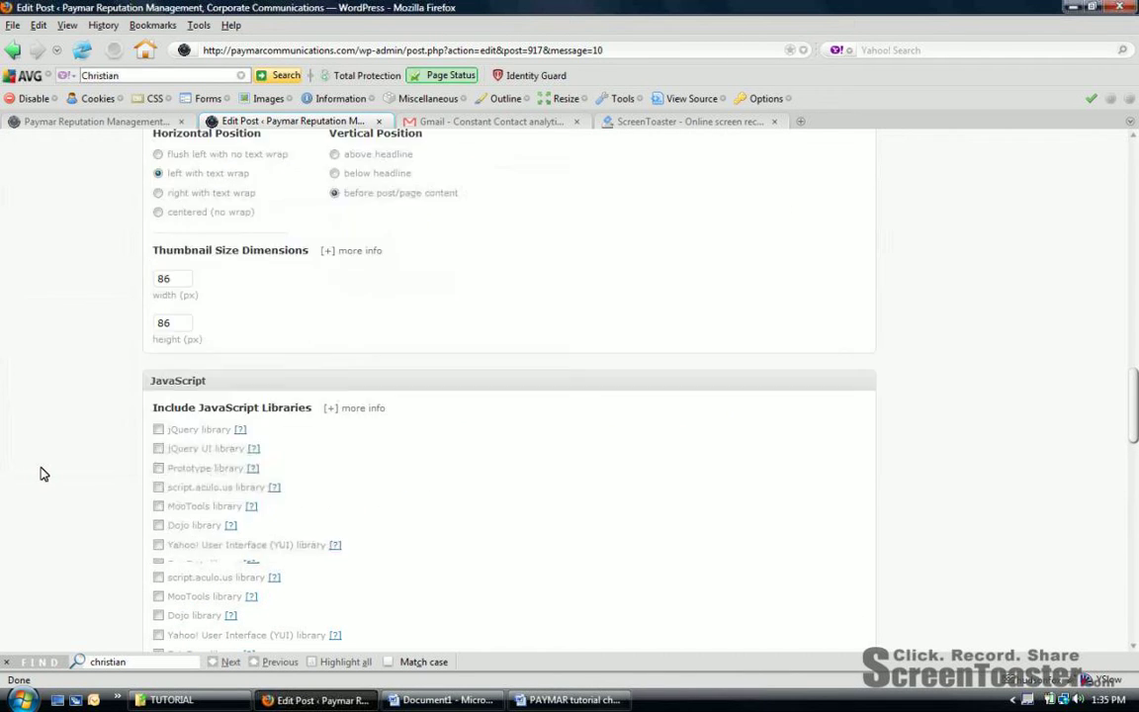
{"action": "left_click", "coordinate": [198, 486]}
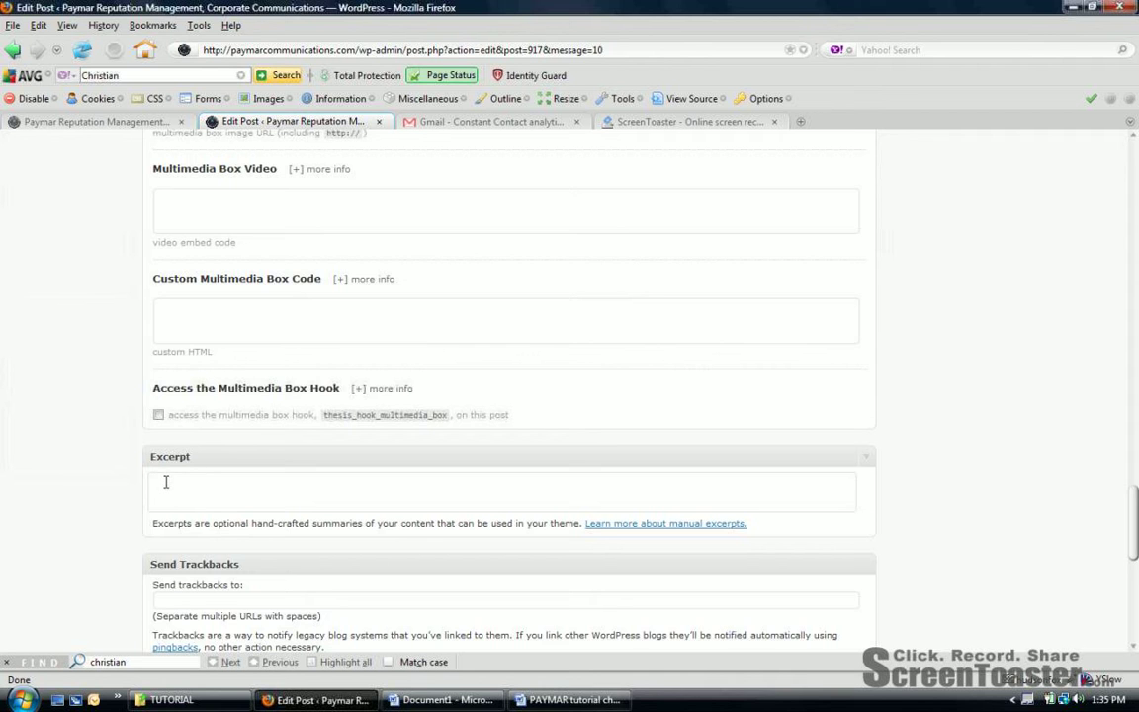
{"action": "right_click", "coordinate": [167, 481]}
{"action": "left_click", "coordinate": [200, 542]}
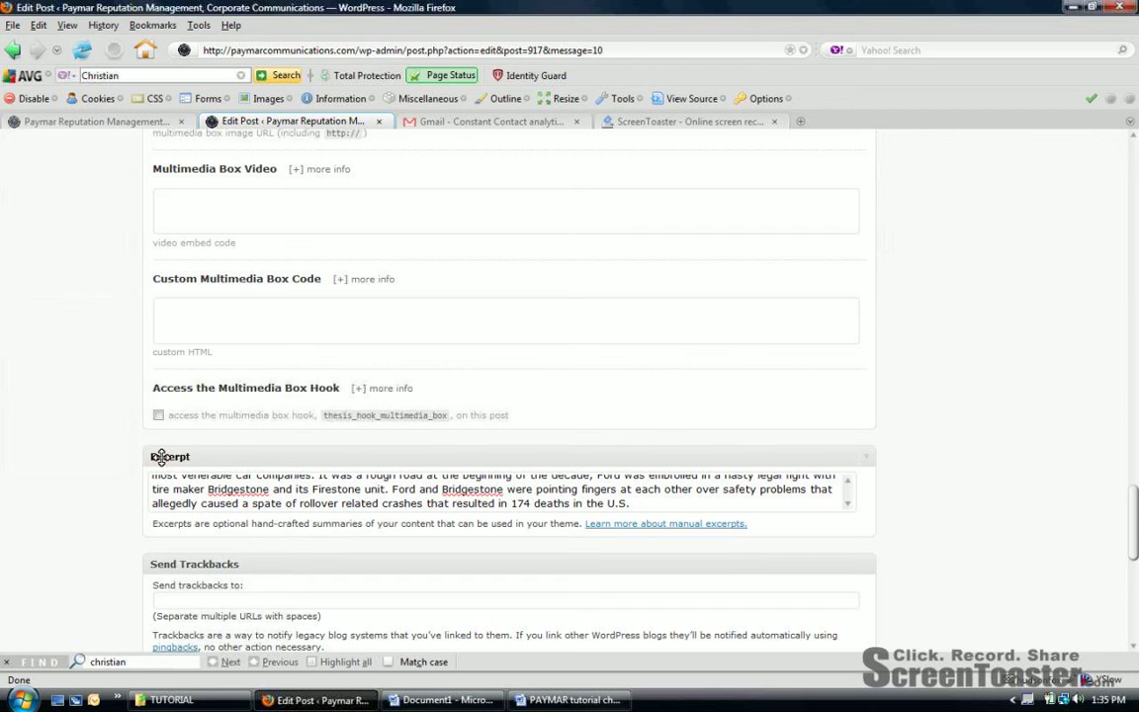
View the article summaries on the Paymar site's Reputation Outlook blog page and return to the post being edited.
{"action": "left_click", "coordinate": [86, 124]}
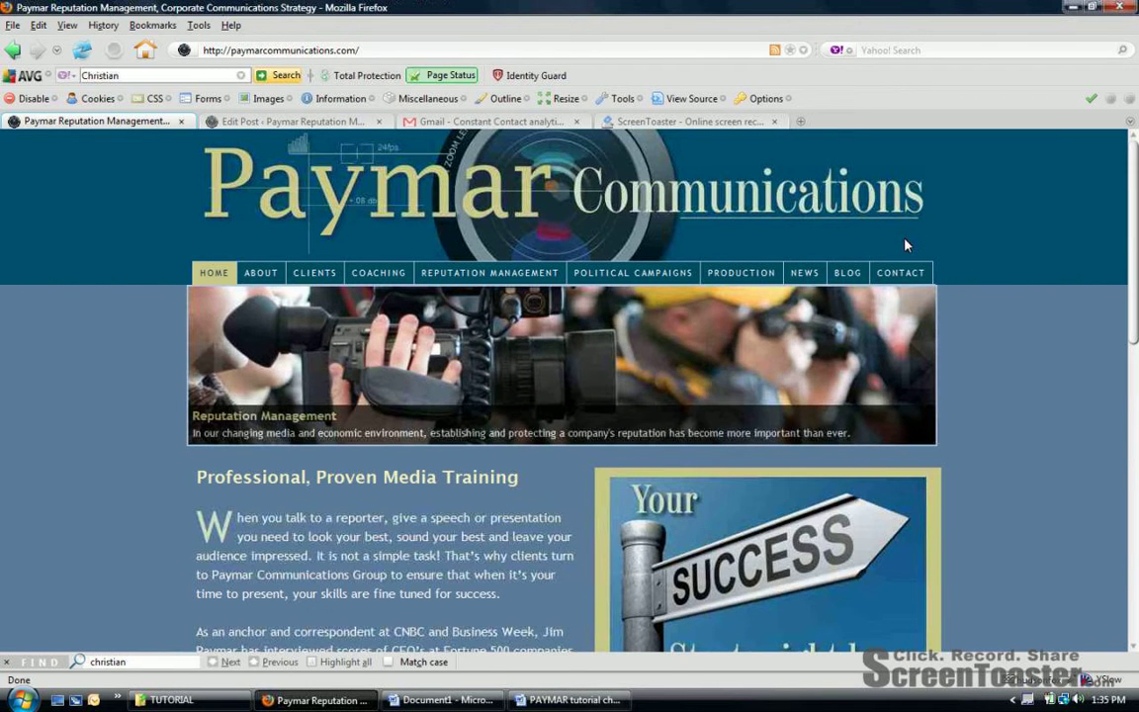
{"action": "left_click", "coordinate": [853, 283]}
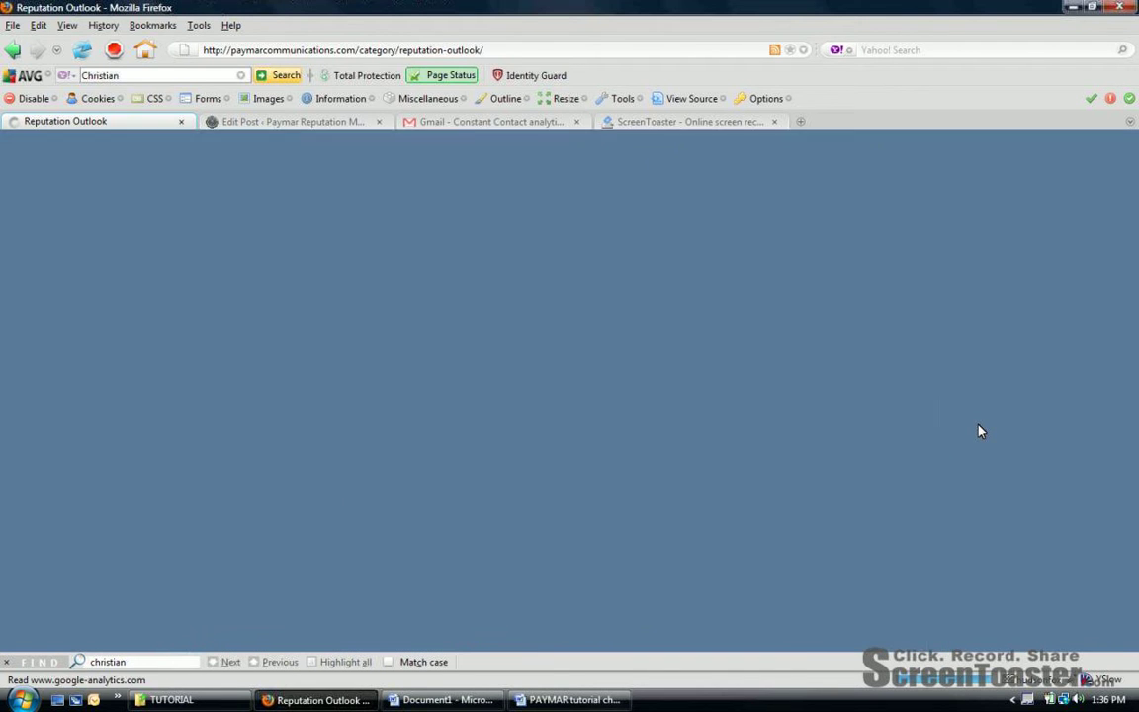
{"action": "scroll", "coordinate": [979, 432], "scroll_direction": "down", "scroll_amount": 3}
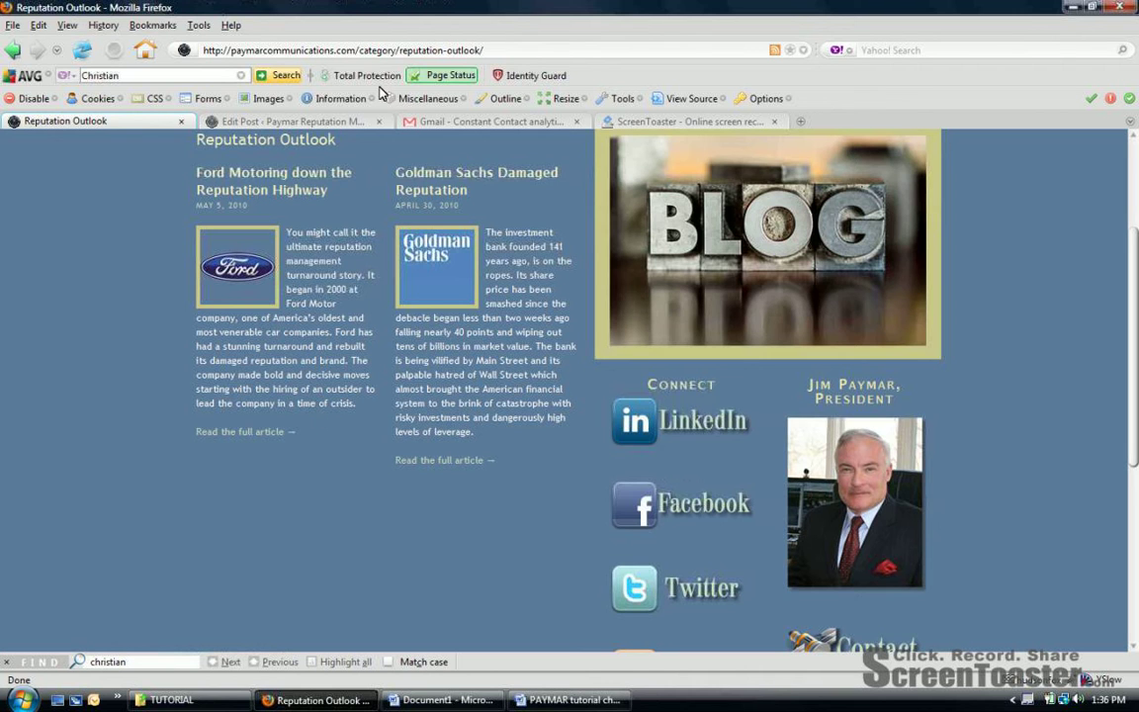
{"action": "left_click", "coordinate": [337, 122]}
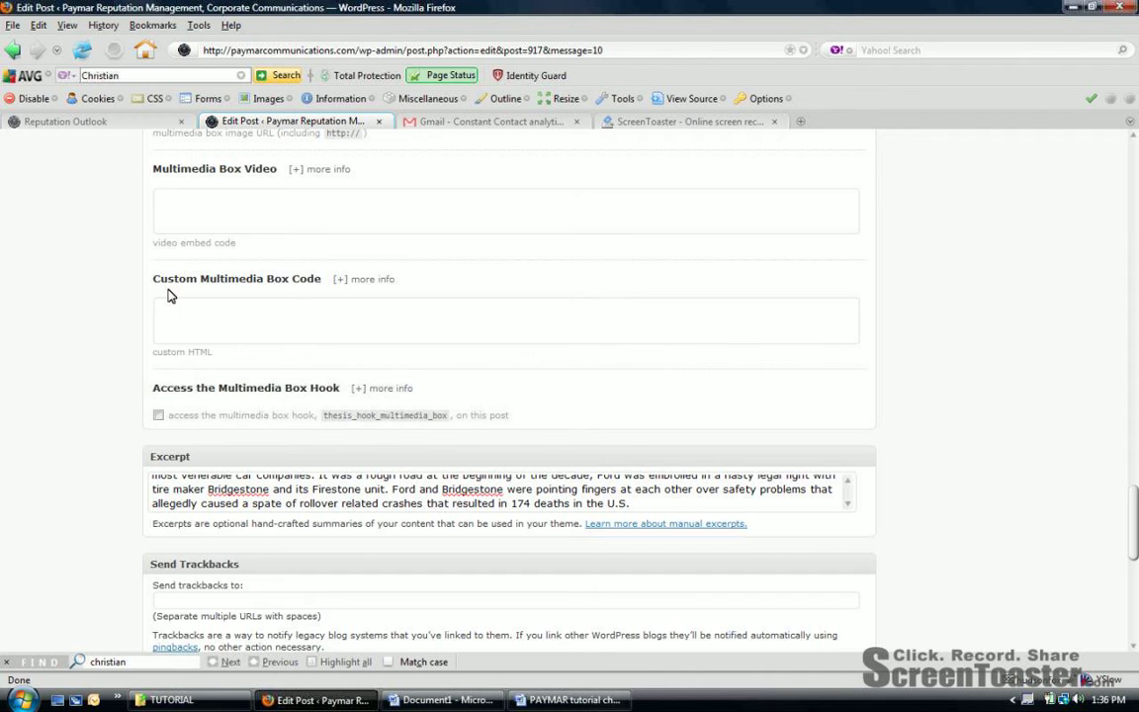
Look over the Custom Fields, Discussion and Post Author sections, switching Allow Comments off and on and checking the available authors.
{"action": "scroll", "coordinate": [65, 434], "scroll_direction": "down", "scroll_amount": 2}
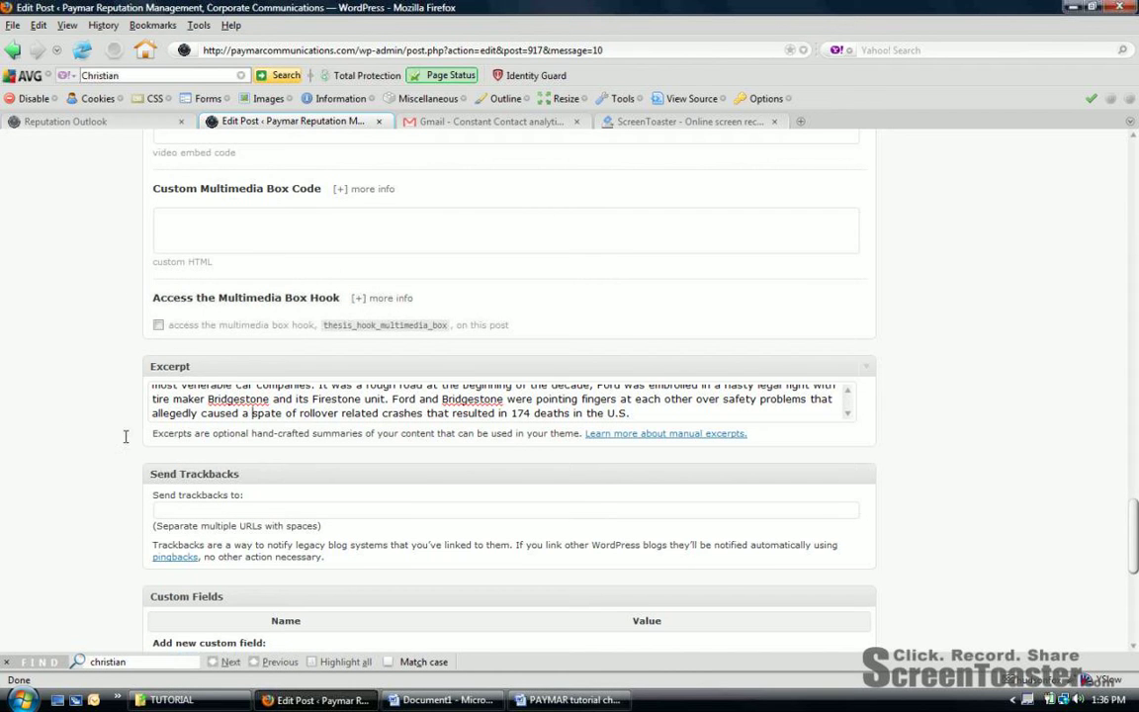
{"action": "scroll", "coordinate": [105, 442], "scroll_direction": "down", "scroll_amount": 4}
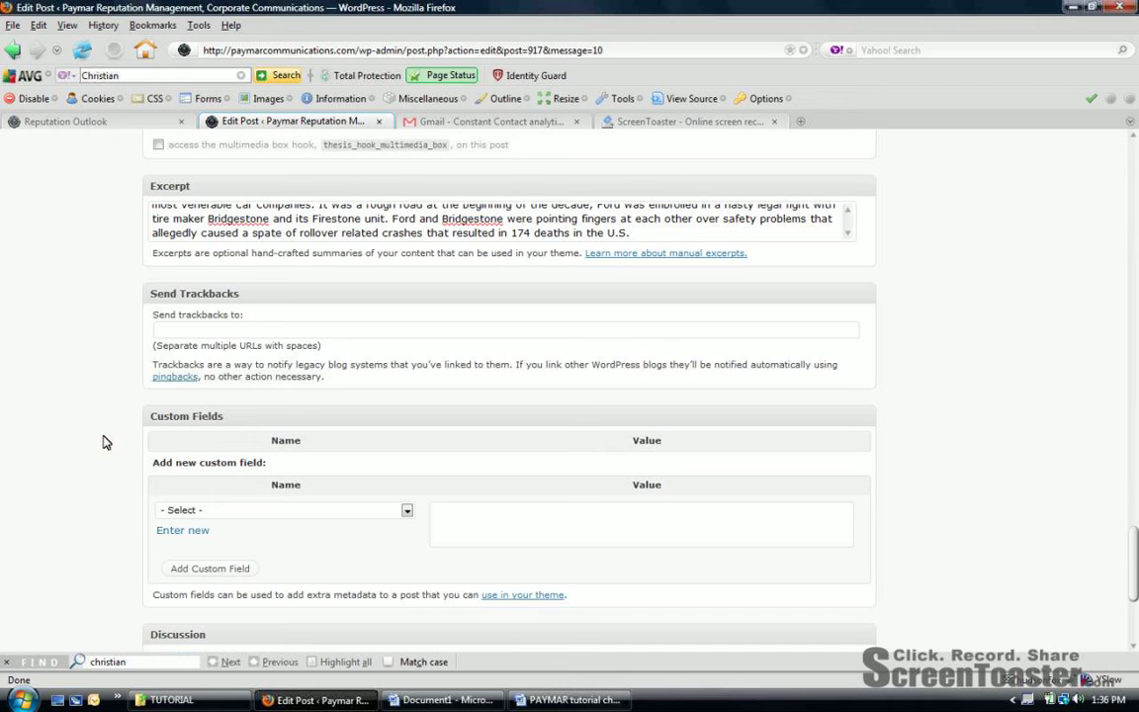
{"action": "scroll", "coordinate": [105, 442], "scroll_direction": "down", "scroll_amount": 5}
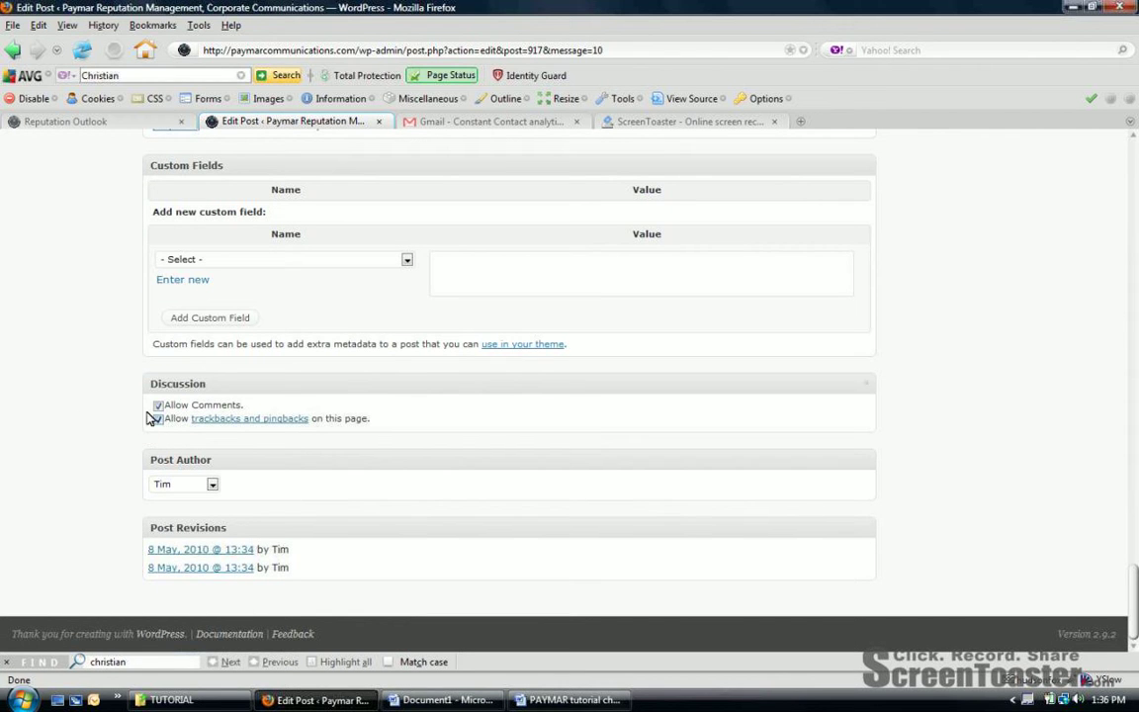
{"action": "left_click", "coordinate": [158, 405]}
{"action": "left_click", "coordinate": [158, 406]}
{"action": "left_click", "coordinate": [211, 485]}
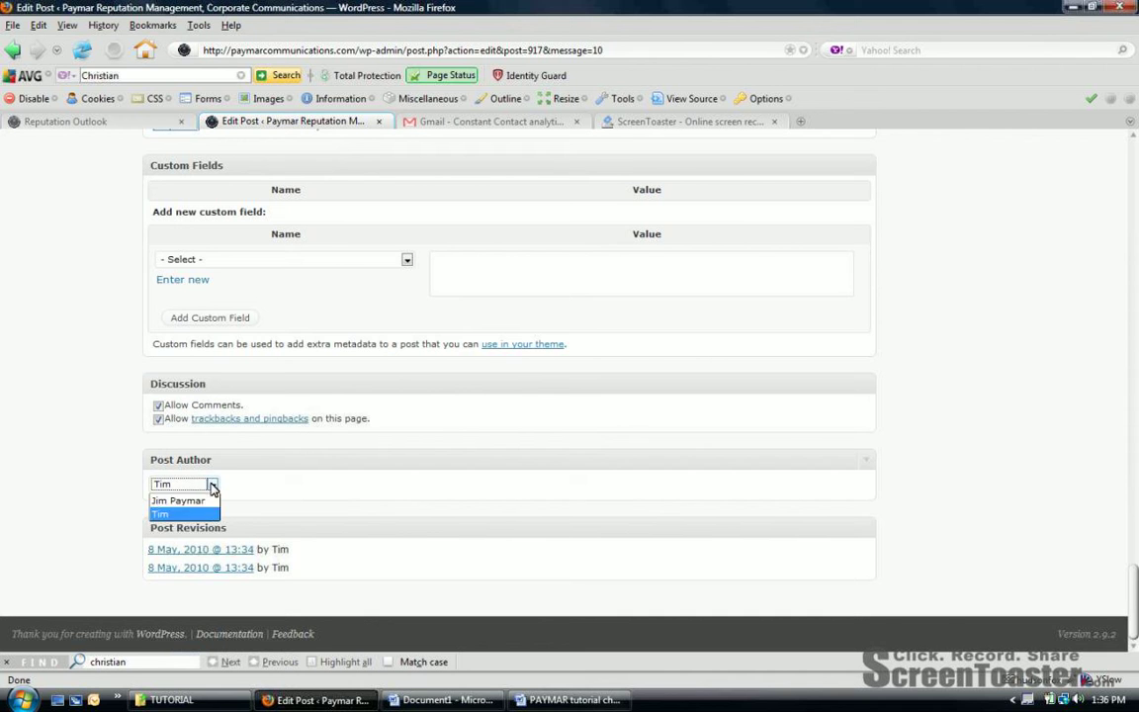
{"action": "left_click", "coordinate": [252, 480]}
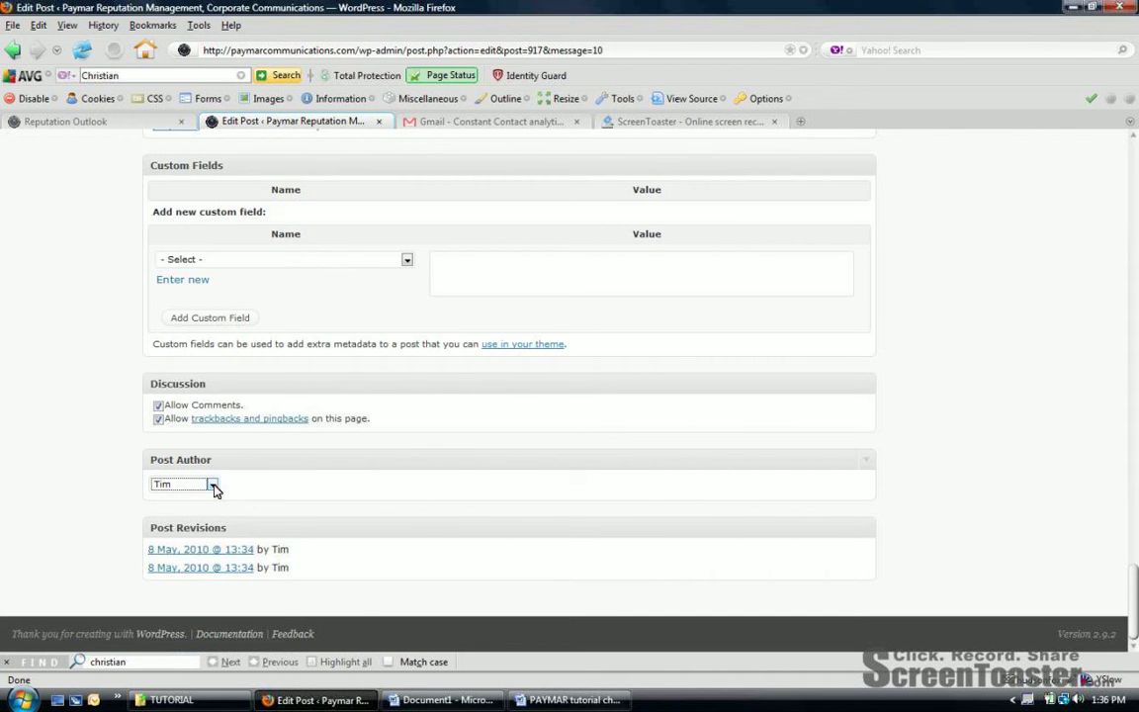
Save the post as a draft with its meta description and excerpt.
{"action": "scroll", "coordinate": [966, 484], "scroll_direction": "up", "scroll_amount": 10}
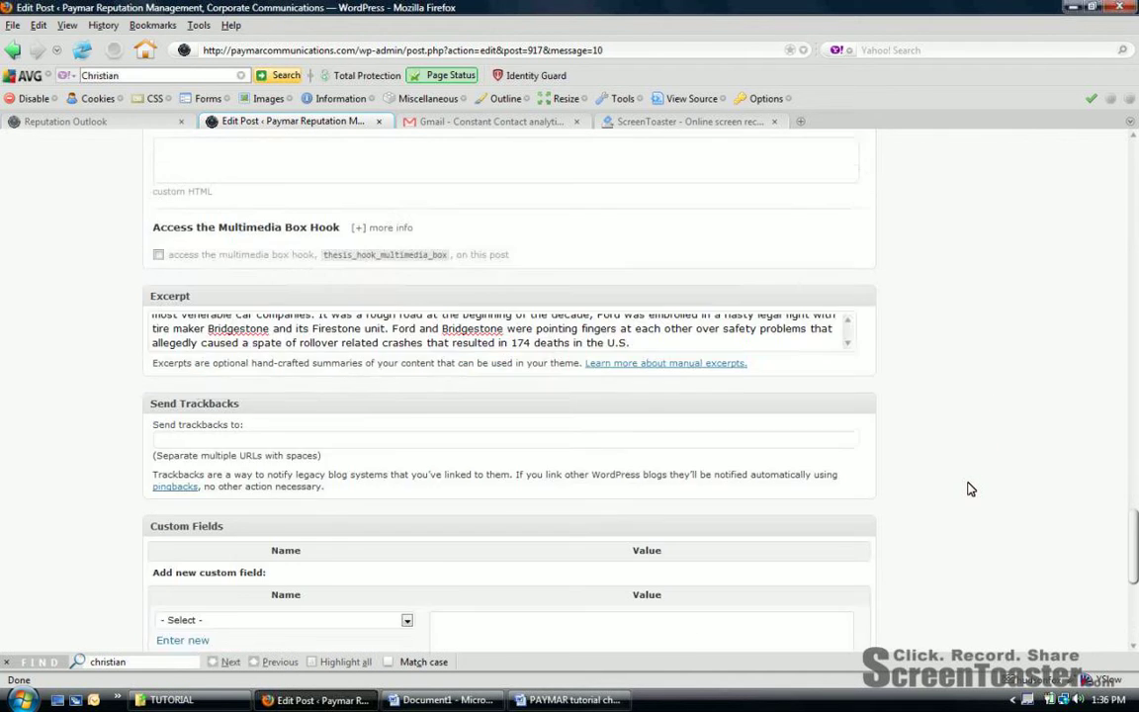
{"action": "scroll", "coordinate": [969, 488], "scroll_direction": "up", "scroll_amount": 15}
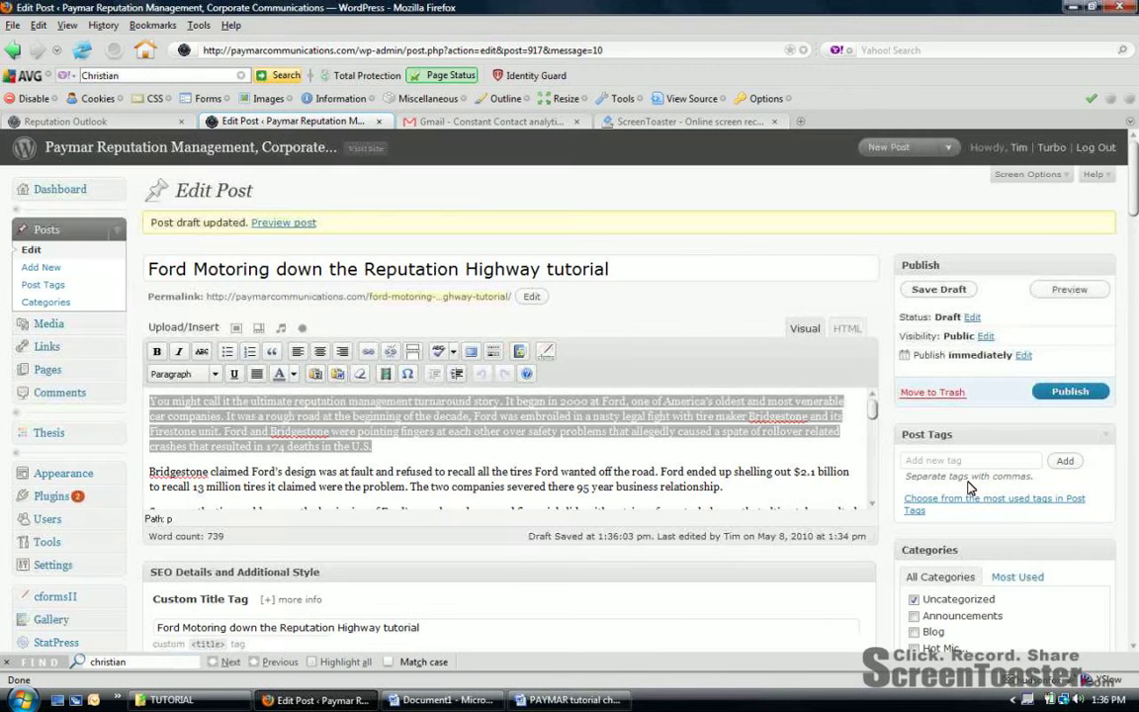
{"action": "left_click", "coordinate": [939, 288]}
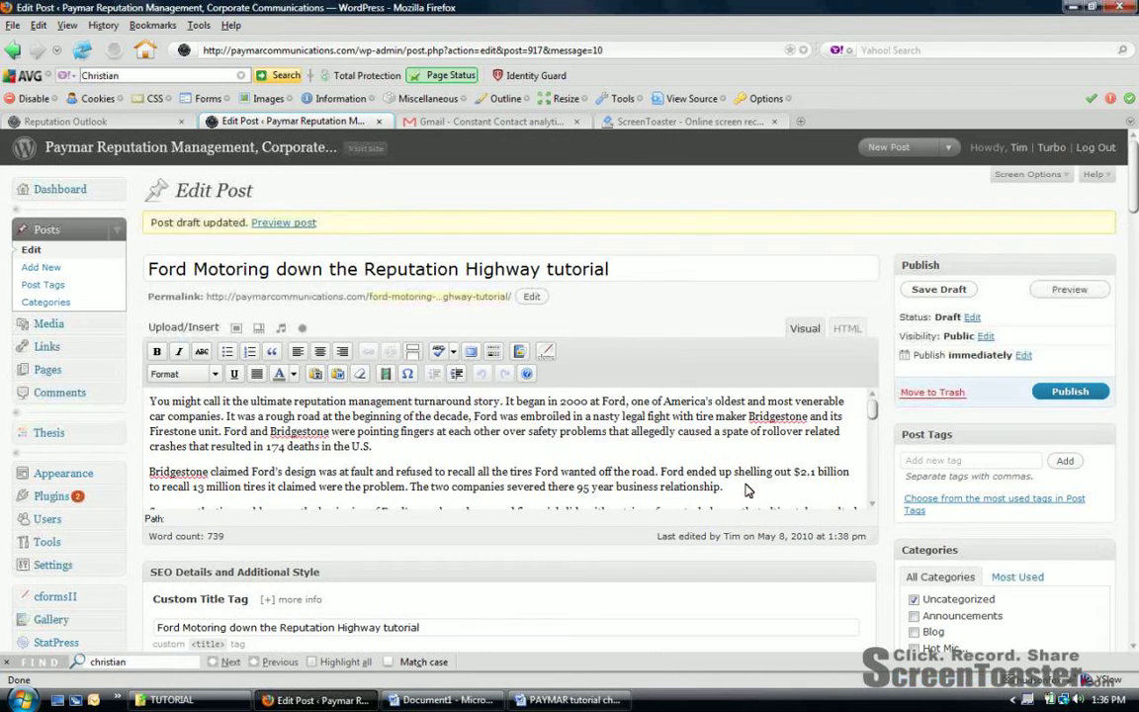
Enter "ford,reputation,crisis,auto.industry,bailout," as the post's Meta Keywords and keep the current Windows color scheme with the ask-again option.
{"action": "scroll", "coordinate": [746, 490], "scroll_direction": "down", "scroll_amount": 3}
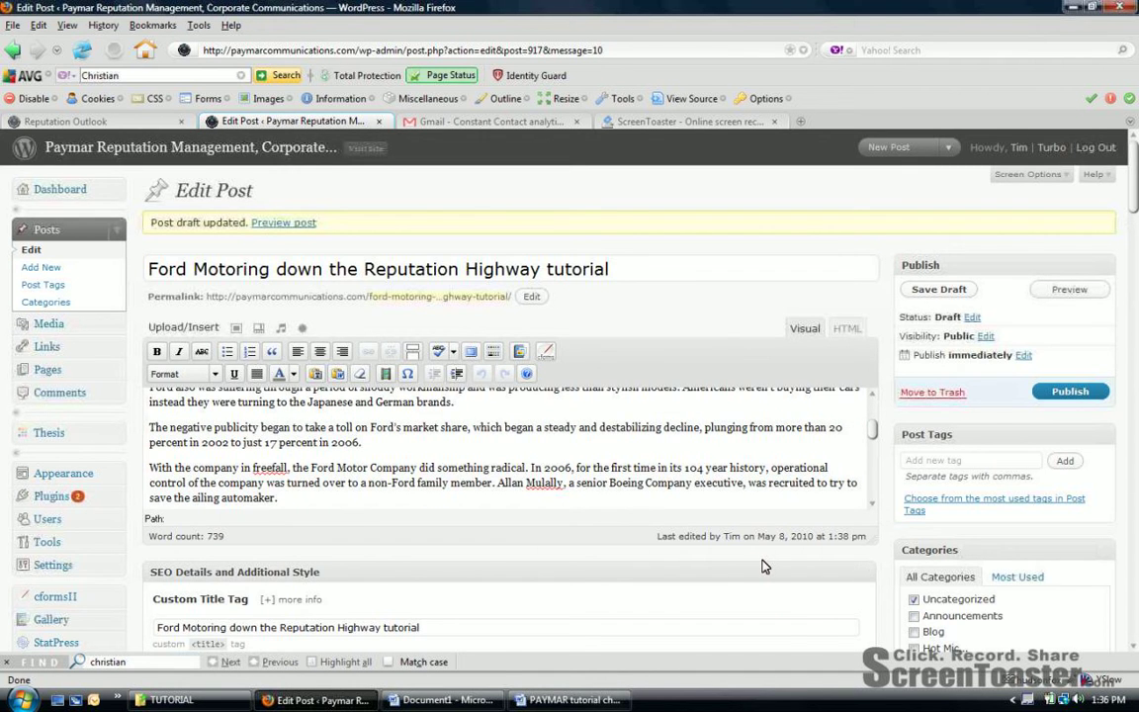
{"action": "scroll", "coordinate": [762, 566], "scroll_direction": "down", "scroll_amount": 10}
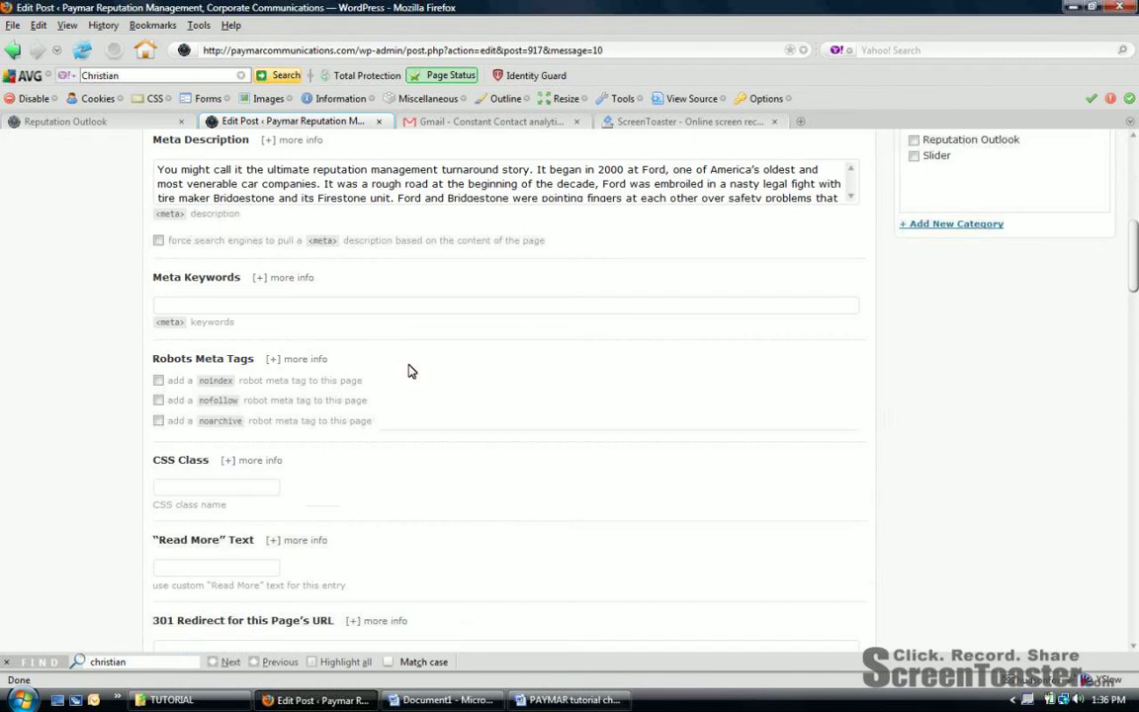
{"action": "scroll", "coordinate": [305, 458], "scroll_direction": "up", "scroll_amount": 2}
{"action": "left_click", "coordinate": [275, 486]}
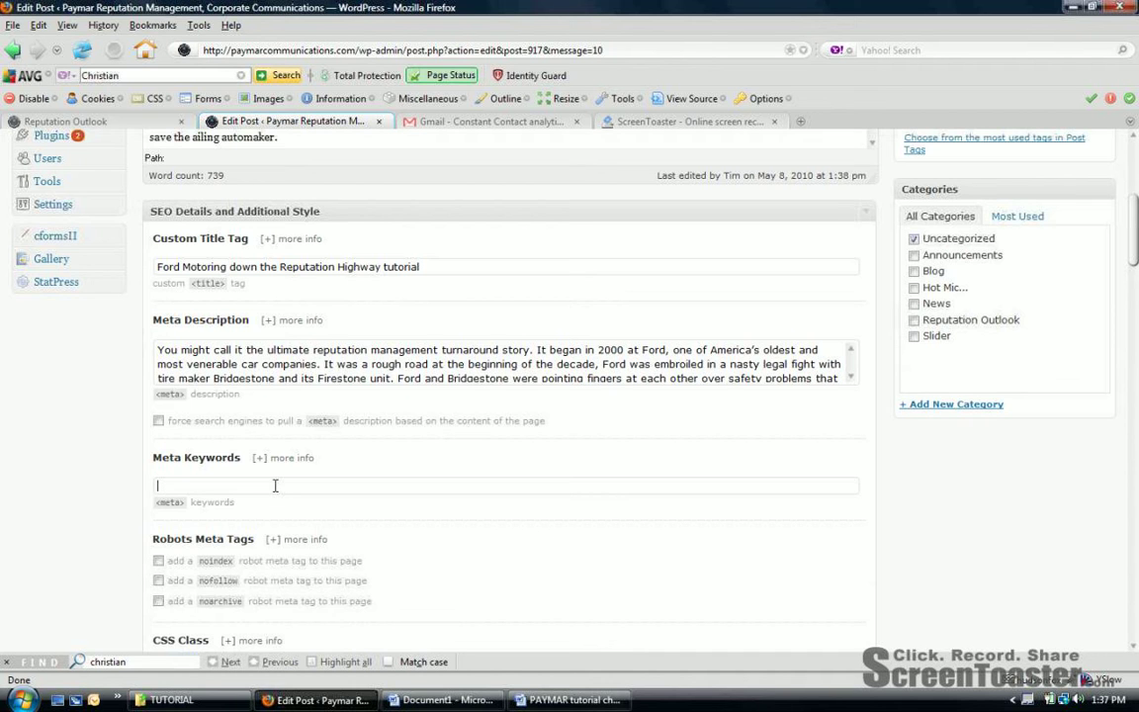
{"action": "type", "text": "fo"}
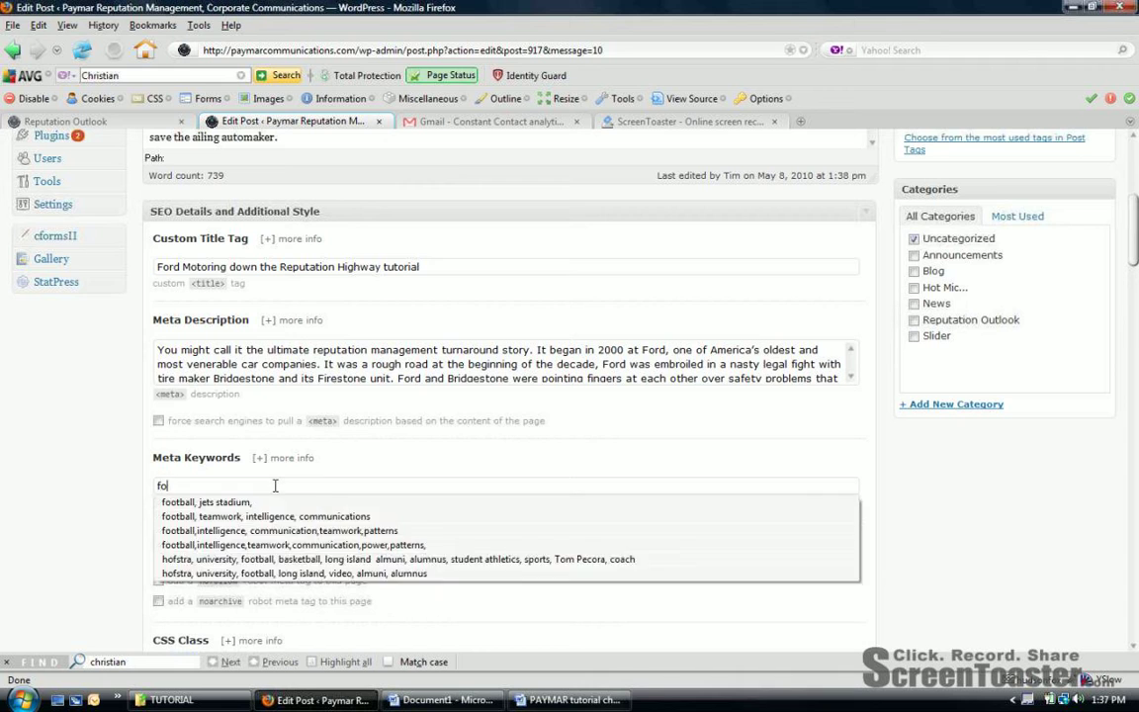
{"action": "type", "text": "rd,"}
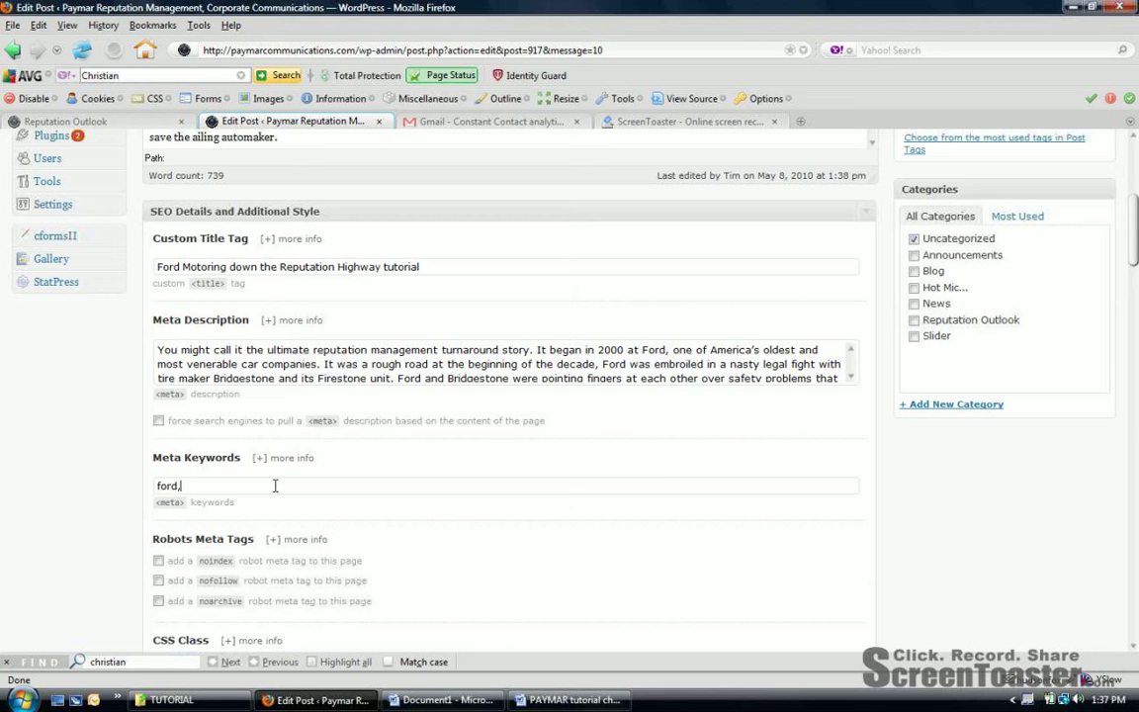
{"action": "type", "text": "reputation,crisis,auto.industry"}
{"action": "type", "text": ",bailou"}
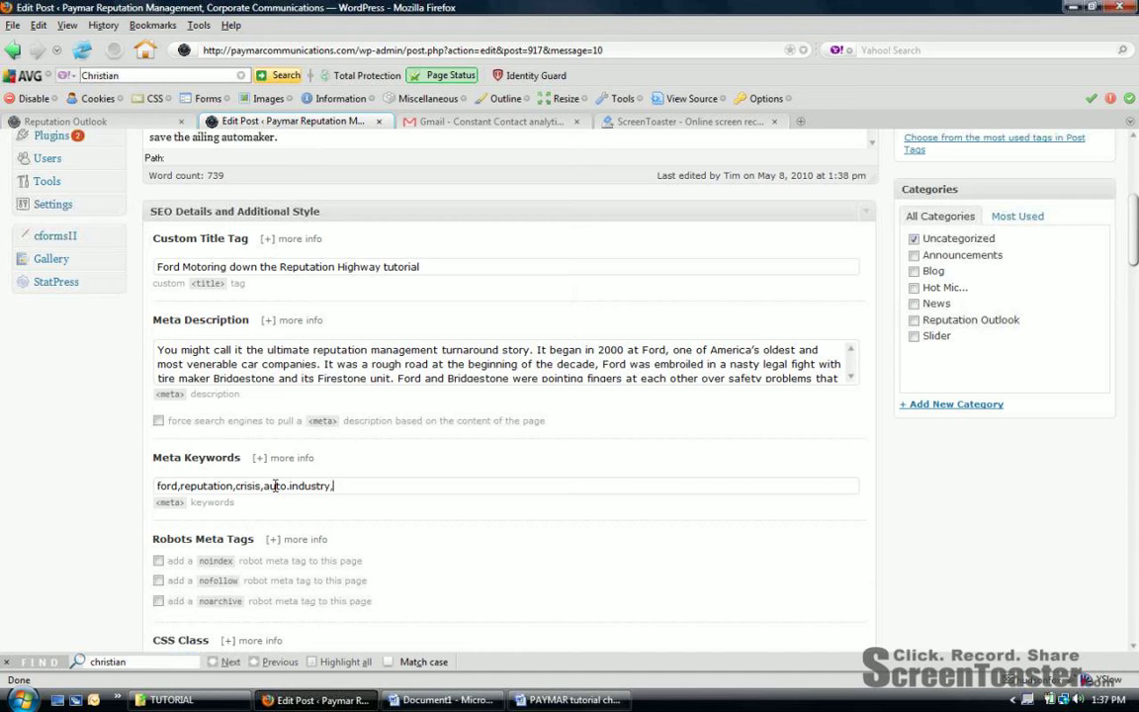
{"action": "type", "text": "t,"}
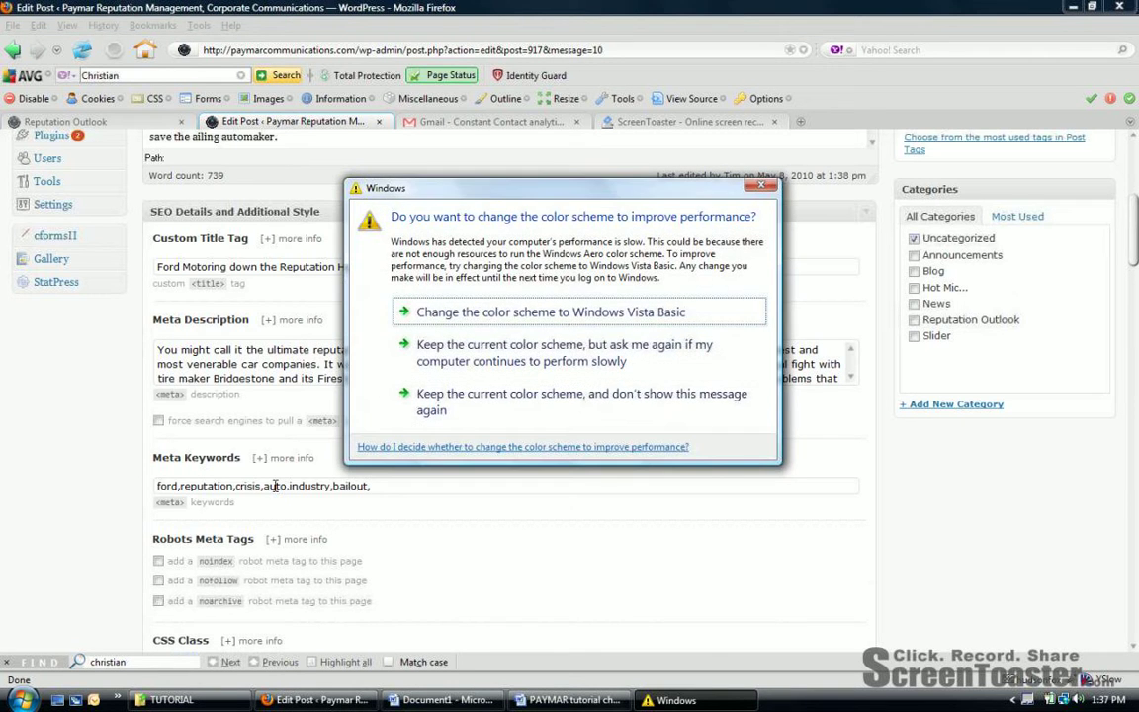
{"action": "left_click", "coordinate": [602, 356]}
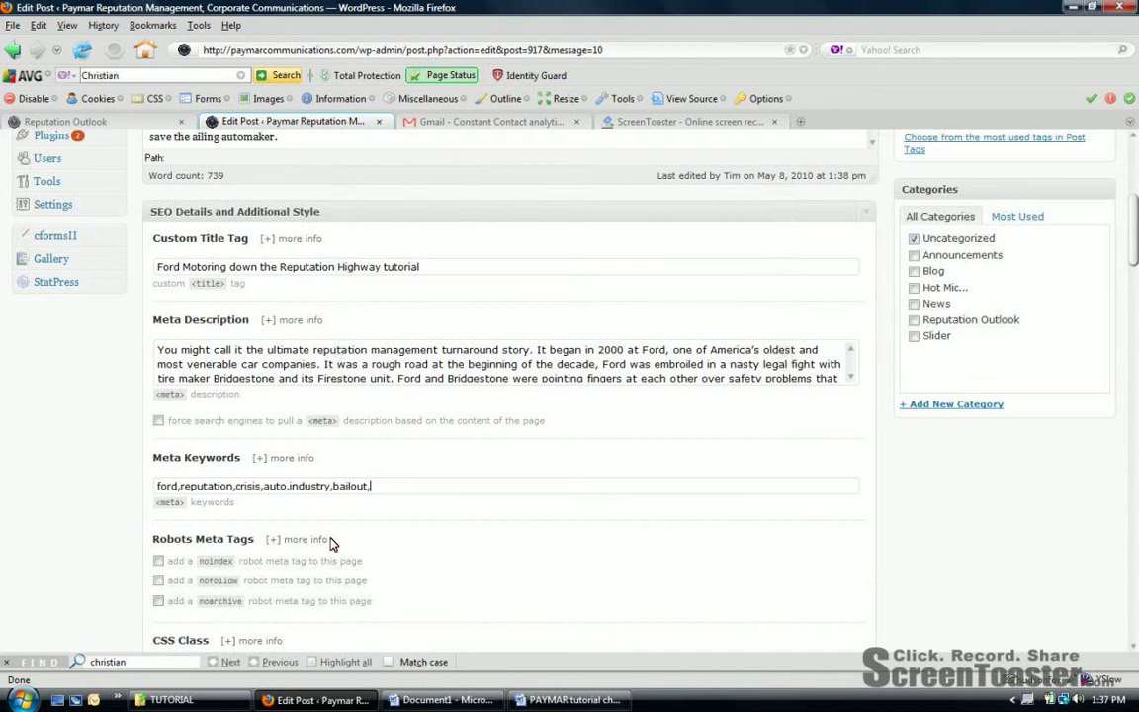
Assign the post to the Reputation Outlook category as well.
{"action": "scroll", "coordinate": [1033, 525], "scroll_direction": "up", "scroll_amount": 3}
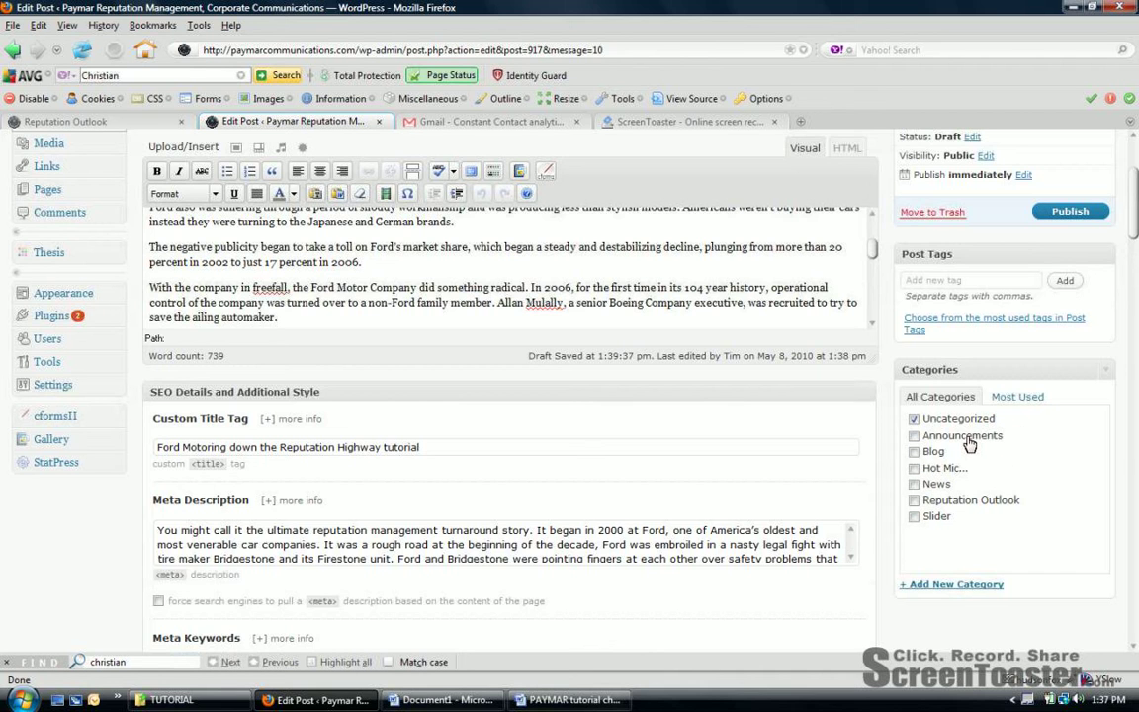
{"action": "left_click", "coordinate": [915, 501]}
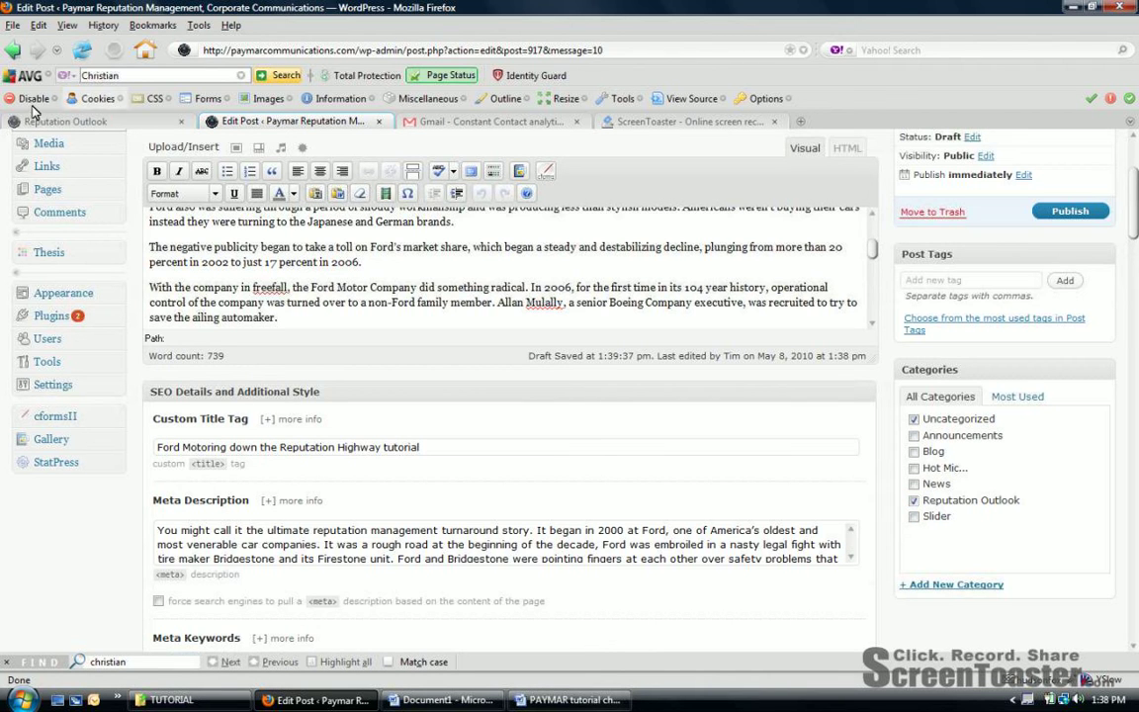
Look over the Reputation Outlook category page on the Paymar site and open the site's News page.
{"action": "left_click", "coordinate": [91, 119]}
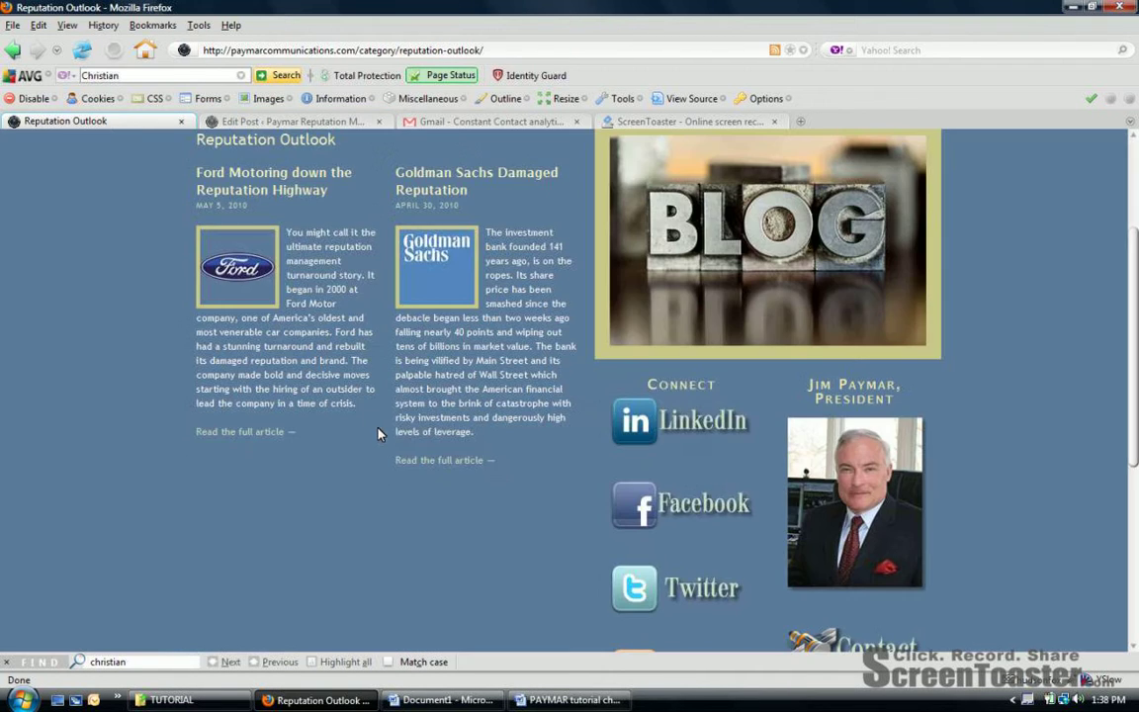
{"action": "scroll", "coordinate": [391, 518], "scroll_direction": "down", "scroll_amount": 5}
{"action": "scroll", "coordinate": [392, 518], "scroll_direction": "up", "scroll_amount": 3}
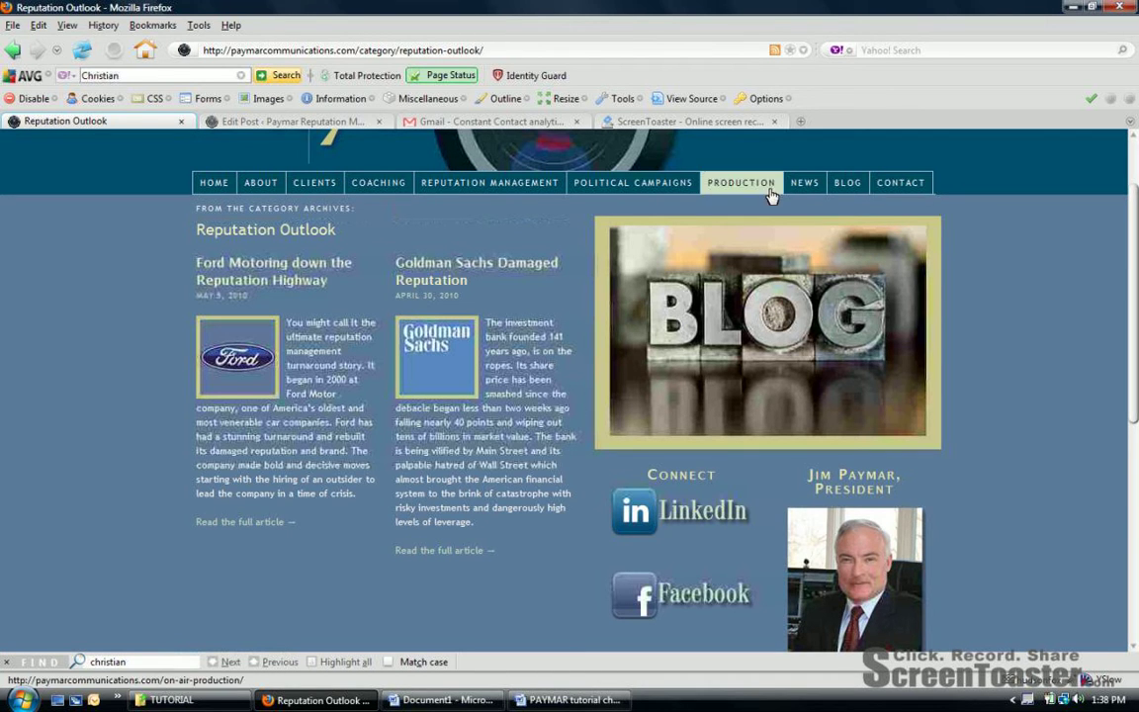
{"action": "left_click", "coordinate": [805, 183]}
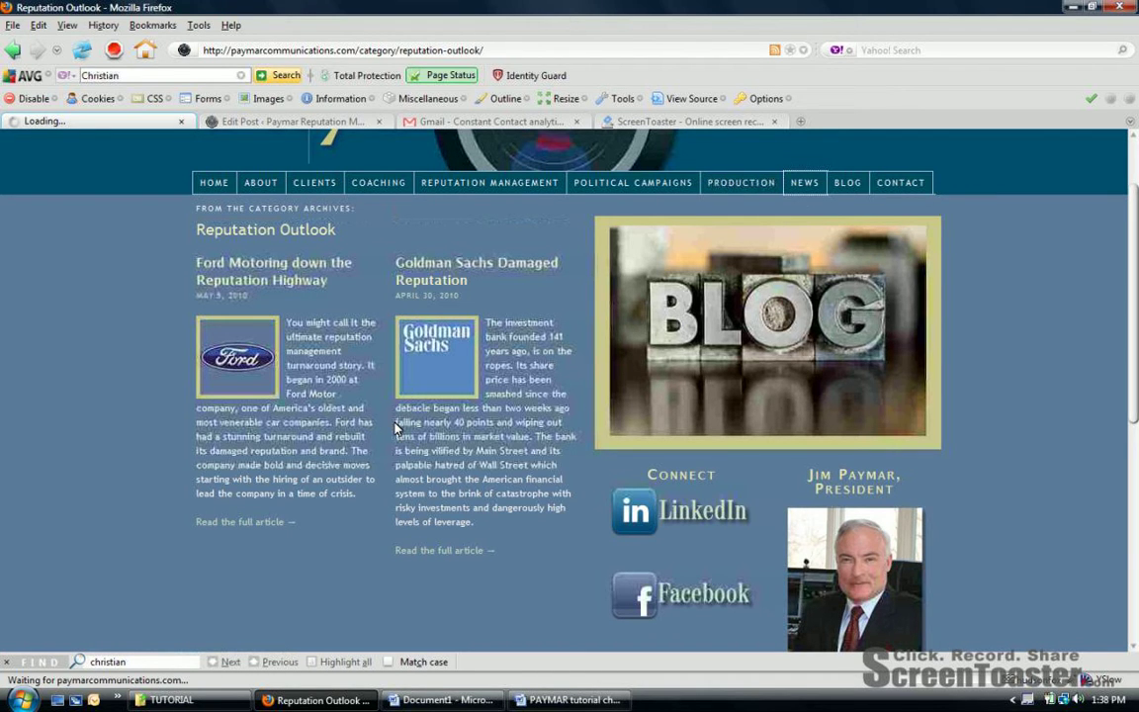
{"action": "scroll", "coordinate": [394, 428], "scroll_direction": "down", "scroll_amount": 5}
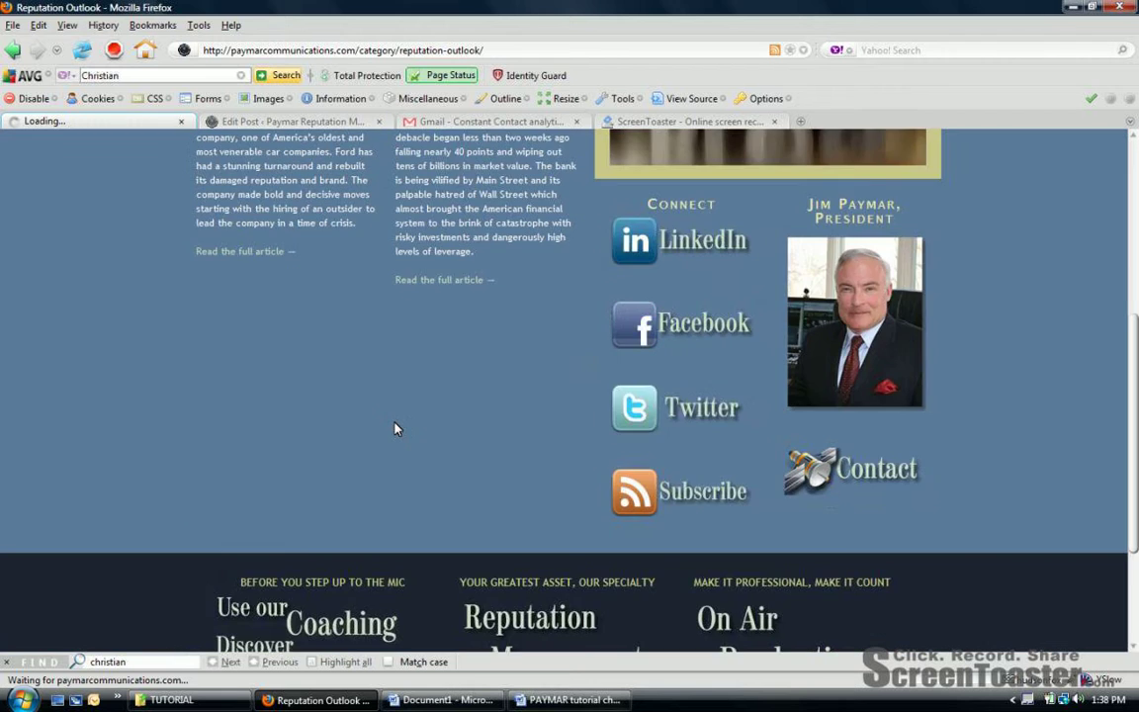
{"action": "scroll", "coordinate": [395, 427], "scroll_direction": "up", "scroll_amount": 3}
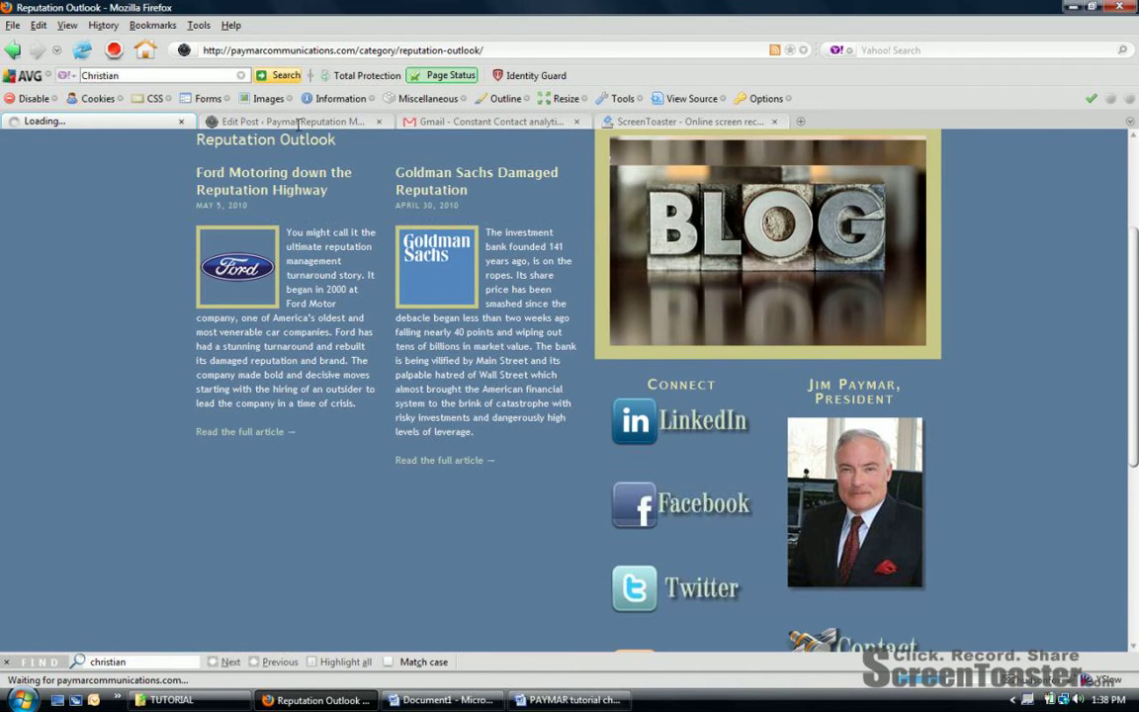
Return to the post being edited and save it as a draft with the new category.
{"action": "left_click", "coordinate": [273, 119]}
{"action": "scroll", "coordinate": [926, 624], "scroll_direction": "up", "scroll_amount": 3}
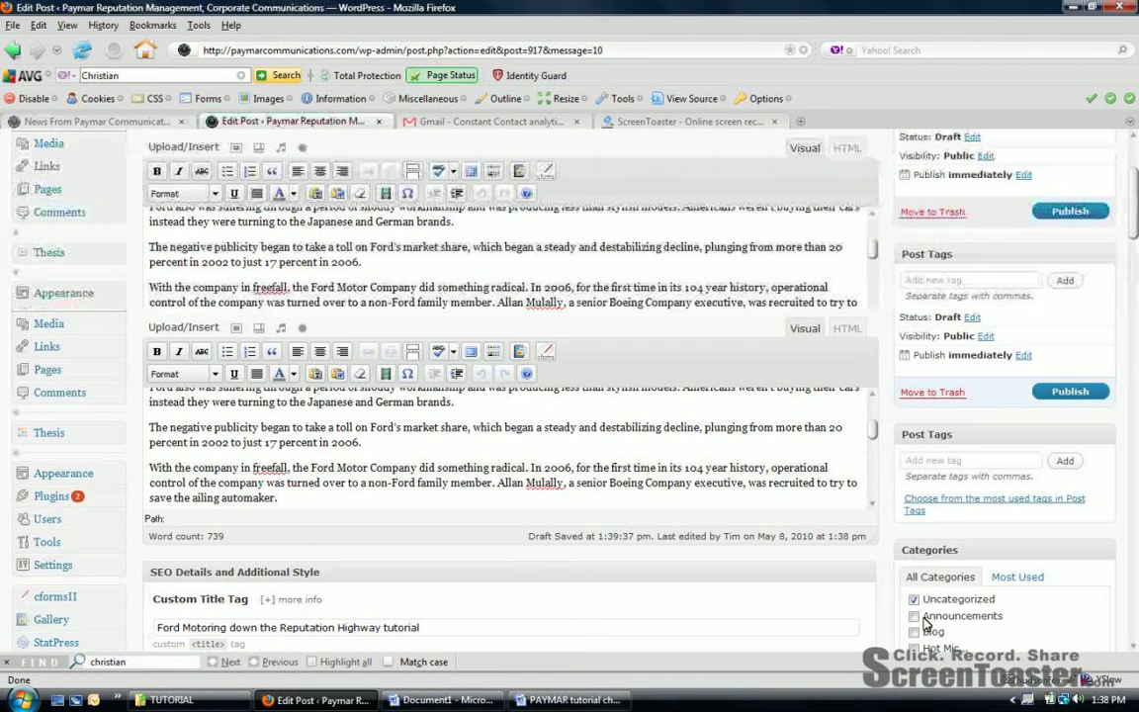
{"action": "left_click", "coordinate": [957, 290]}
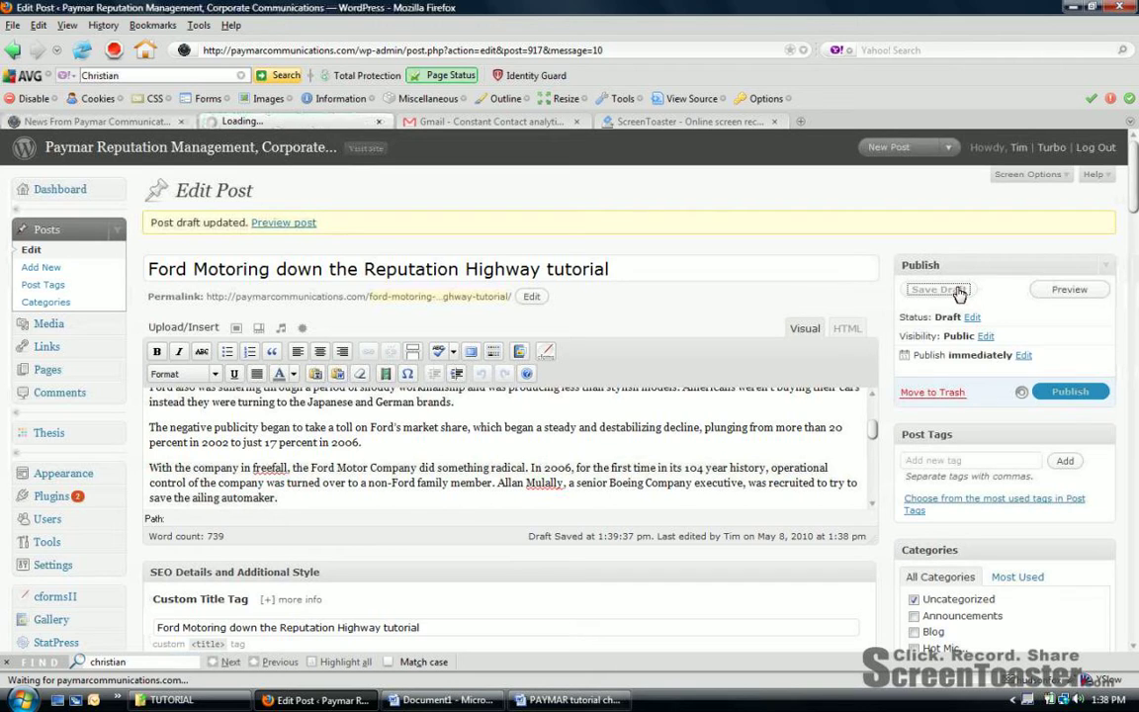